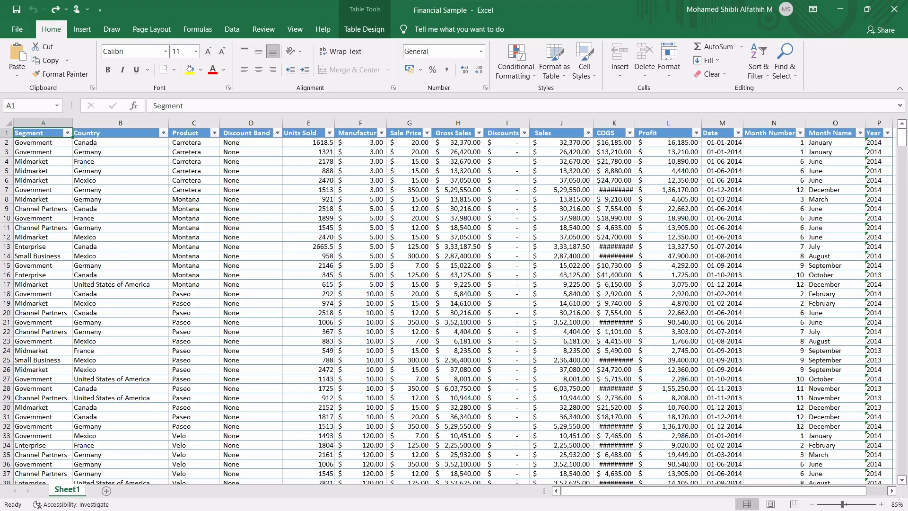
Look over the full extent of the financial sample table, from the Segment column to Year and down to the last row
scroll(454, 303, right, 6)
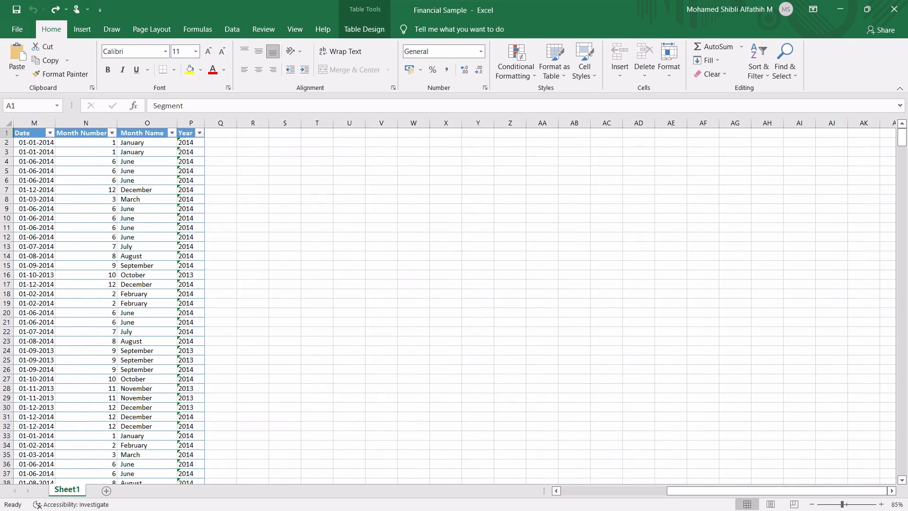
scroll(454, 302, left, 6)
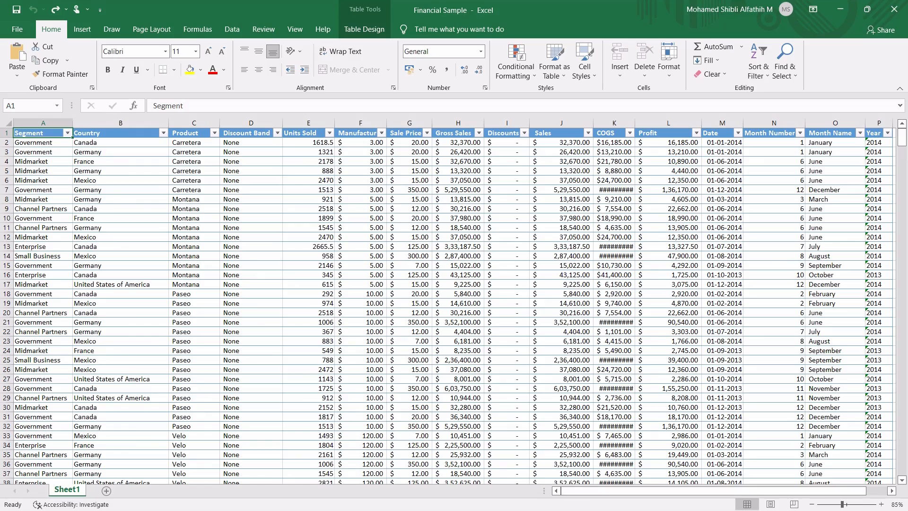
key(ctrl+shift+End)
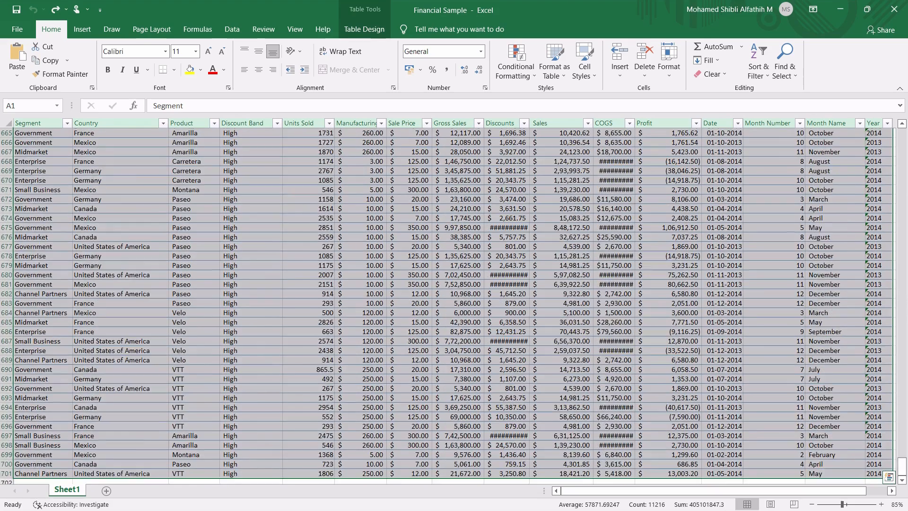
scroll(454, 303, up, 20)
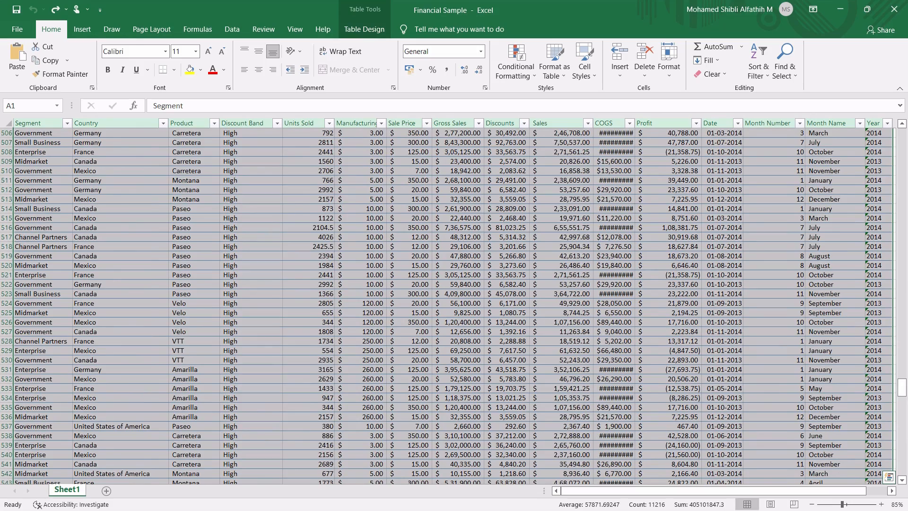
drag(902, 387, 901, 137)
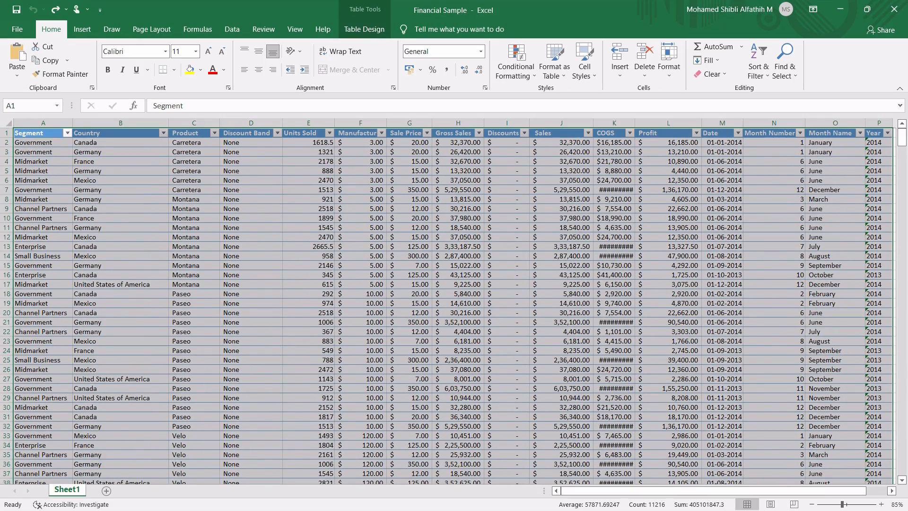
click(43, 133)
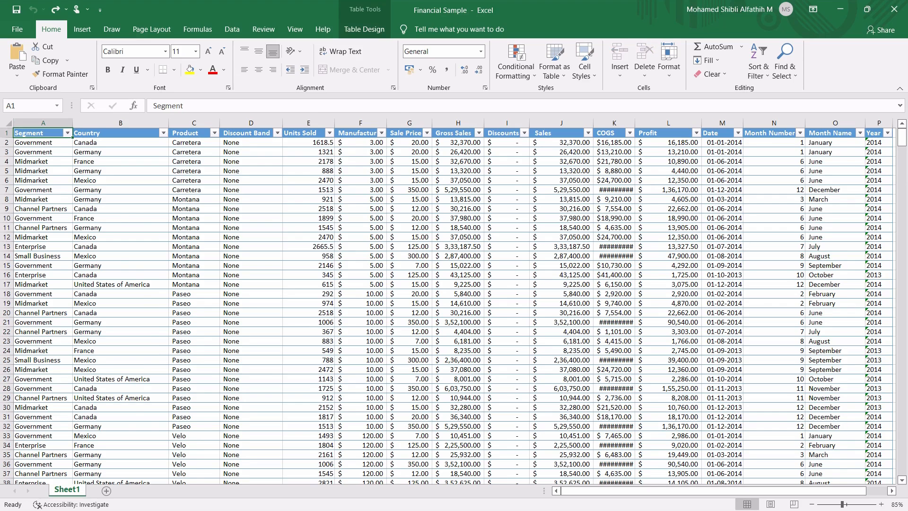
Copy the whole table starting at A1 and paste it into the empty new 2 document in Notepad++
key(ctrl+shift+Down)
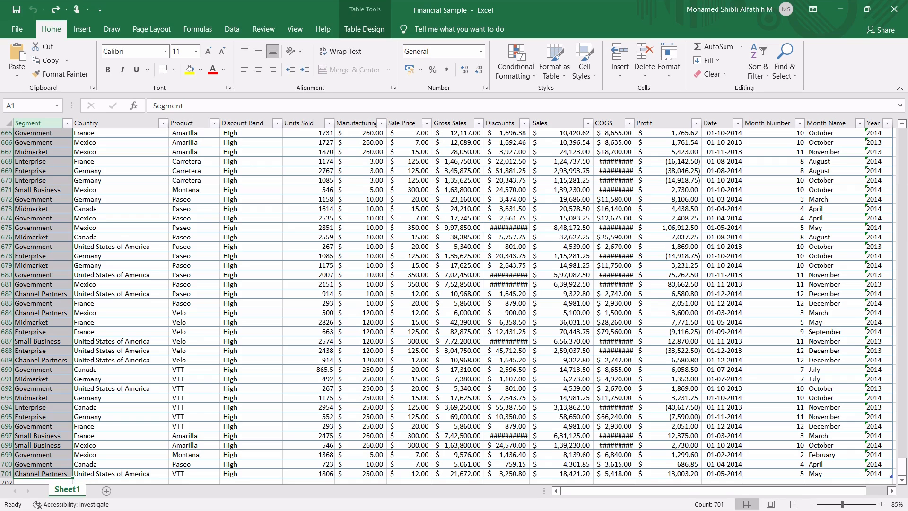
key(ctrl+shift+Right)
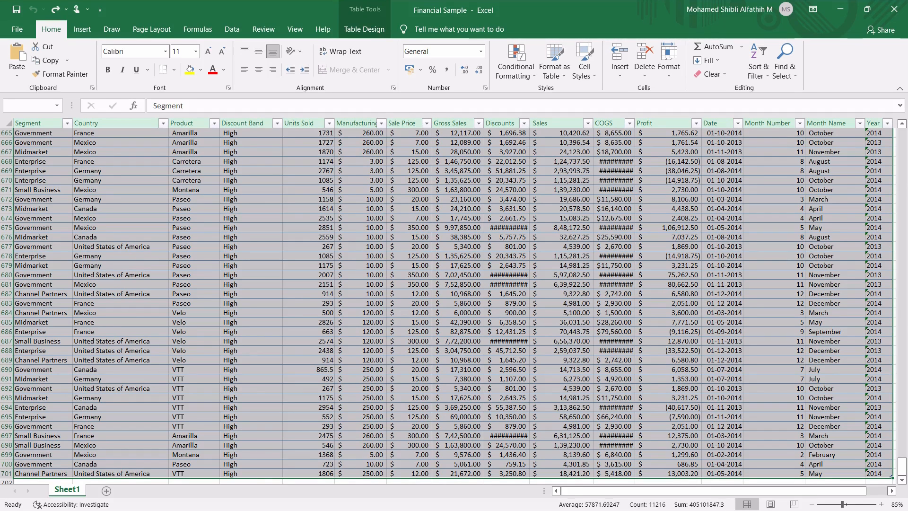
key(ctrl+c)
key(alt+Tab)
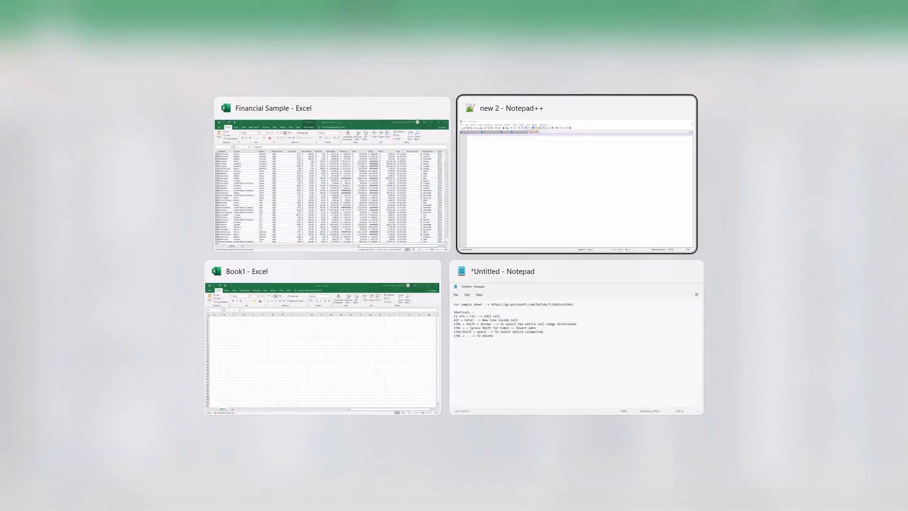
key(ctrl+v)
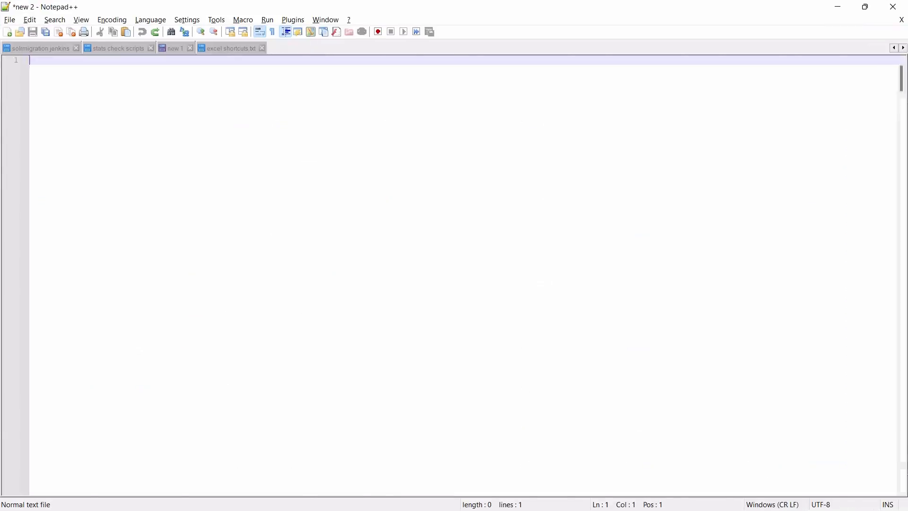
Replace every occurrence of the three-character gap after Product in the header line with a colon throughout the text
scroll(454, 274, up, 20)
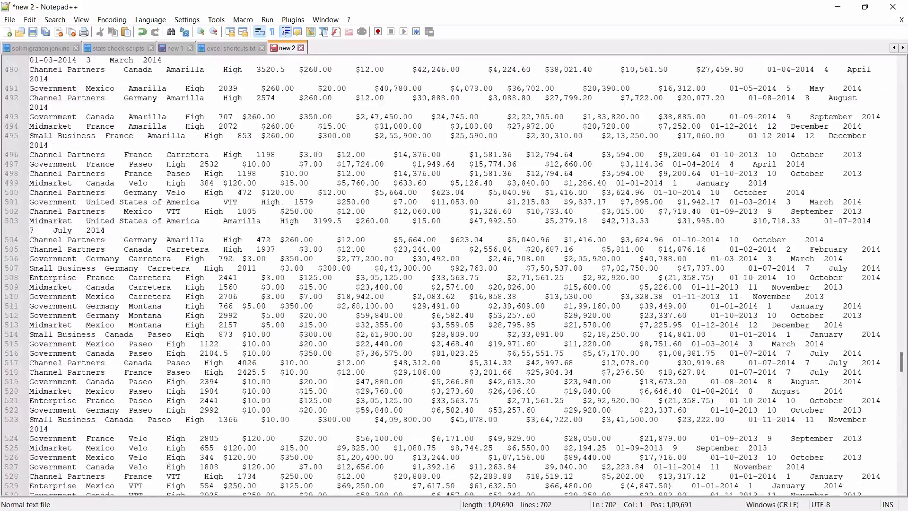
scroll(454, 275, up, 20)
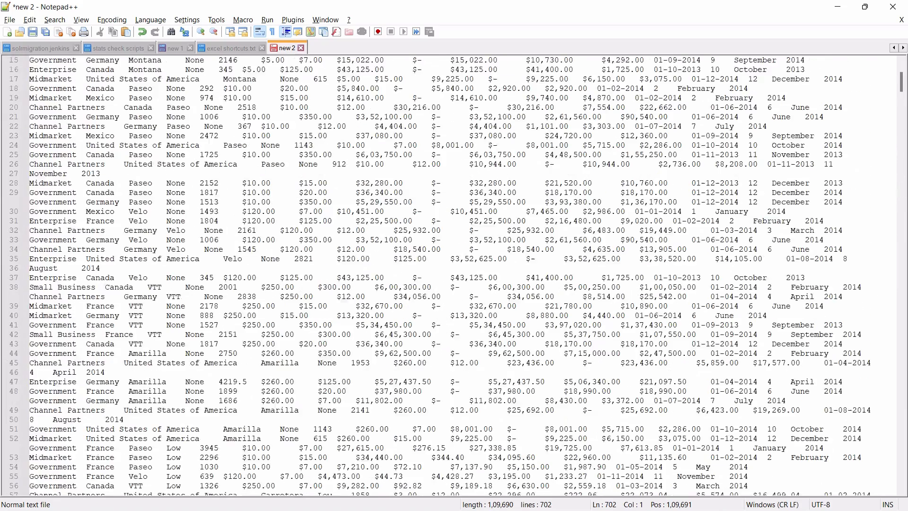
scroll(454, 274, up, 6)
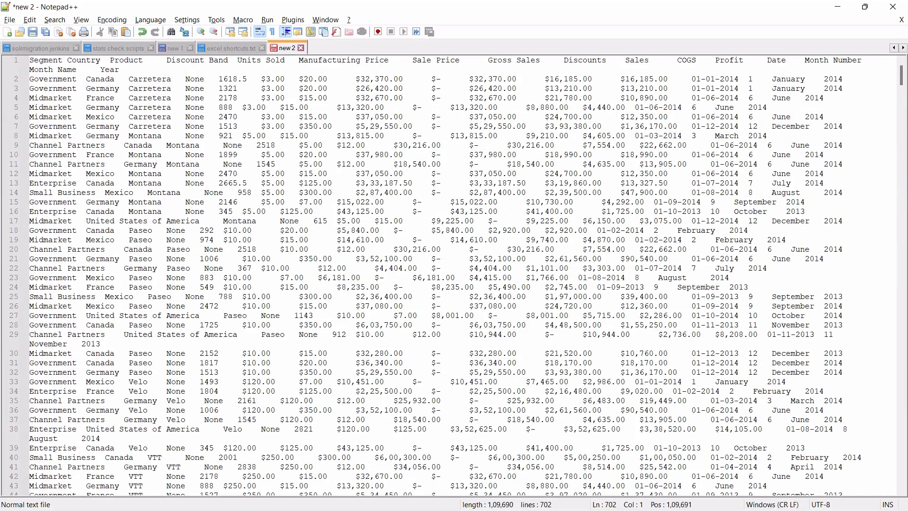
click(147, 60)
key(shift+Right)
key(shift+Right)
key(shift+Right)
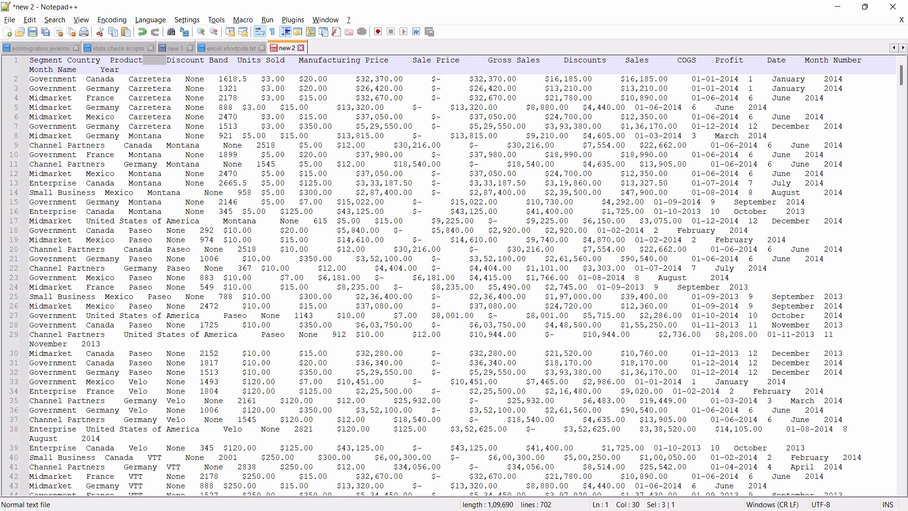
key(ctrl+h)
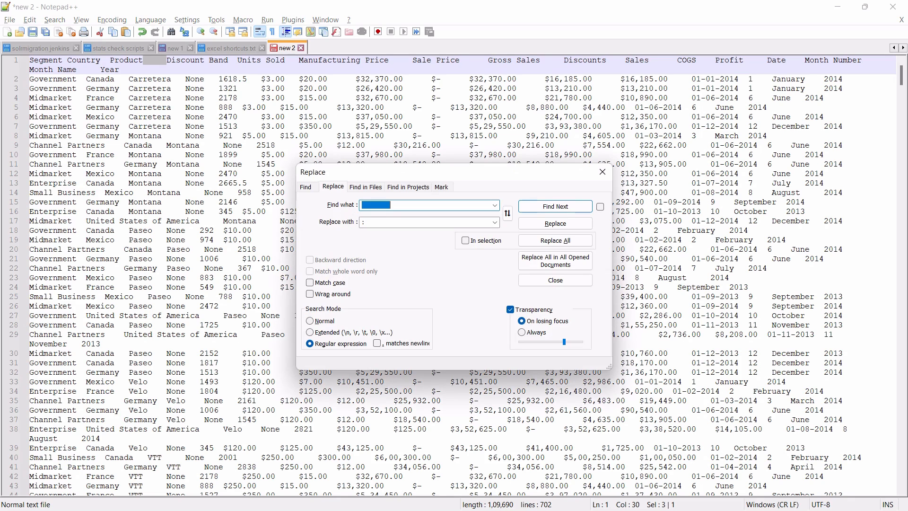
key(ctrl+v)
key(Tab)
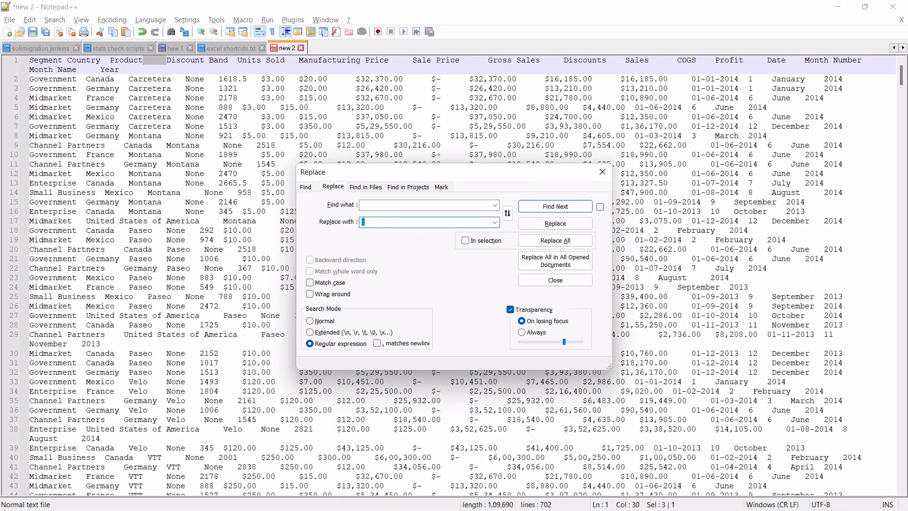
click(555, 240)
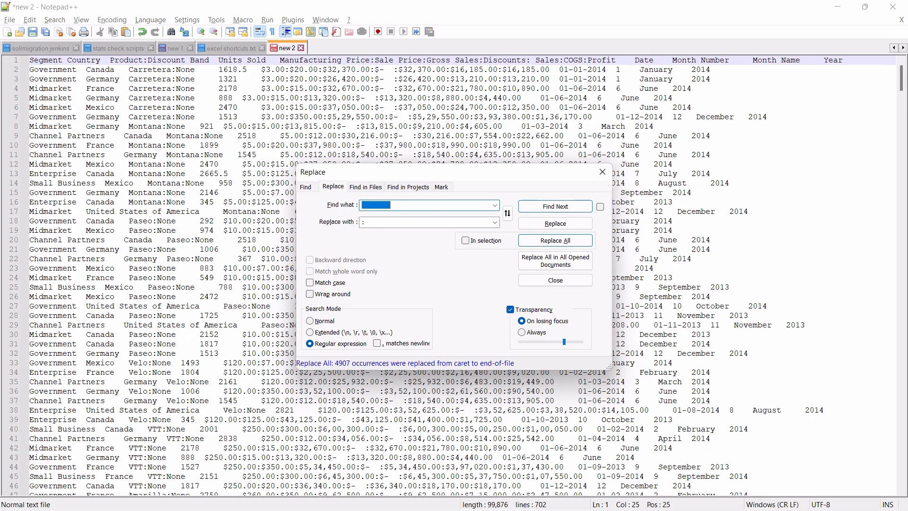
Replace every single space in the pasted text with a colon
click(77, 70)
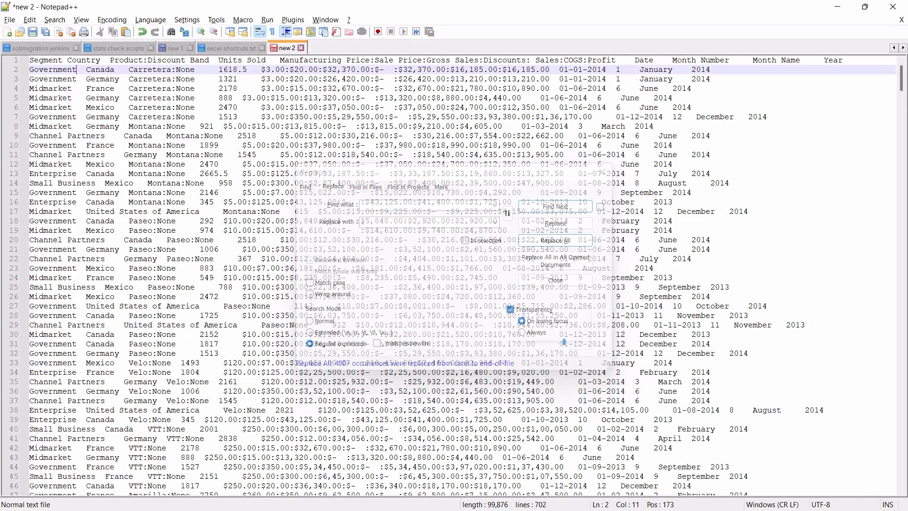
click(62, 60)
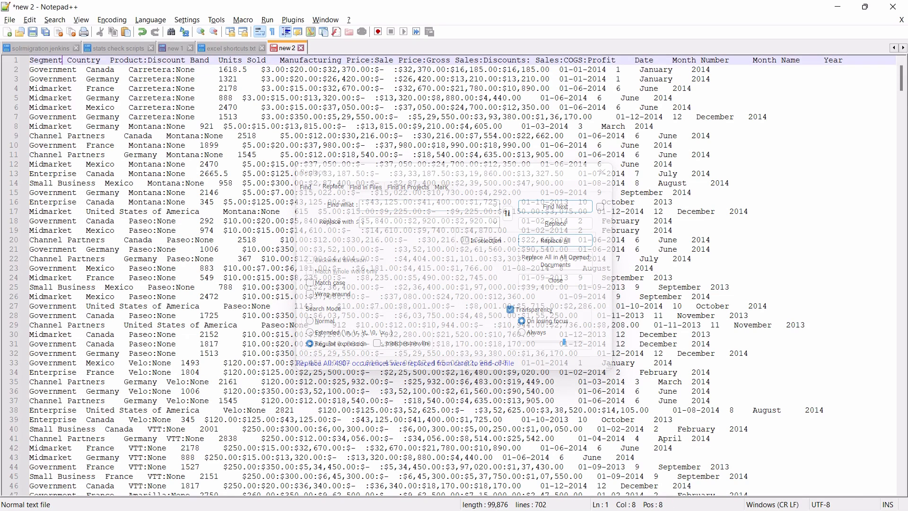
key(shift+Right)
key(ctrl+h)
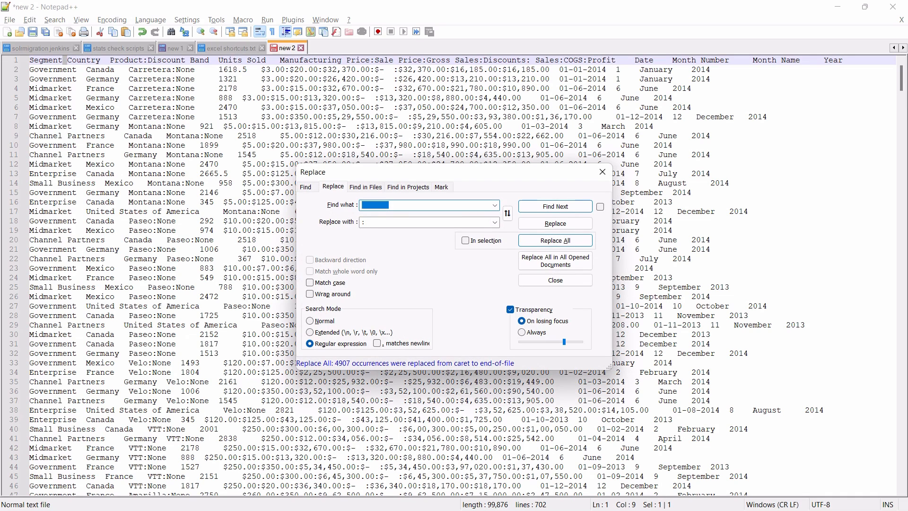
key(Right)
click(555, 240)
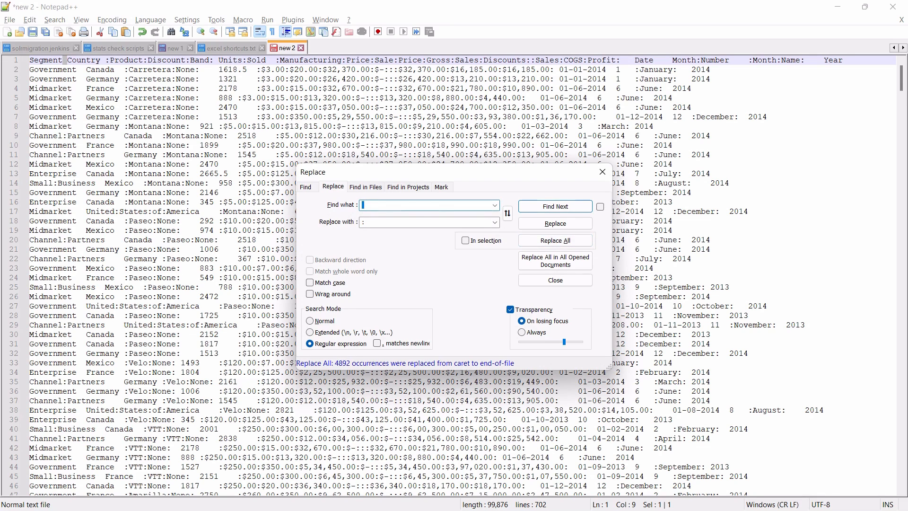
Replace every gap-and-colon pair like the one after Country with a single colon, and close the Replace dialog
click(100, 60)
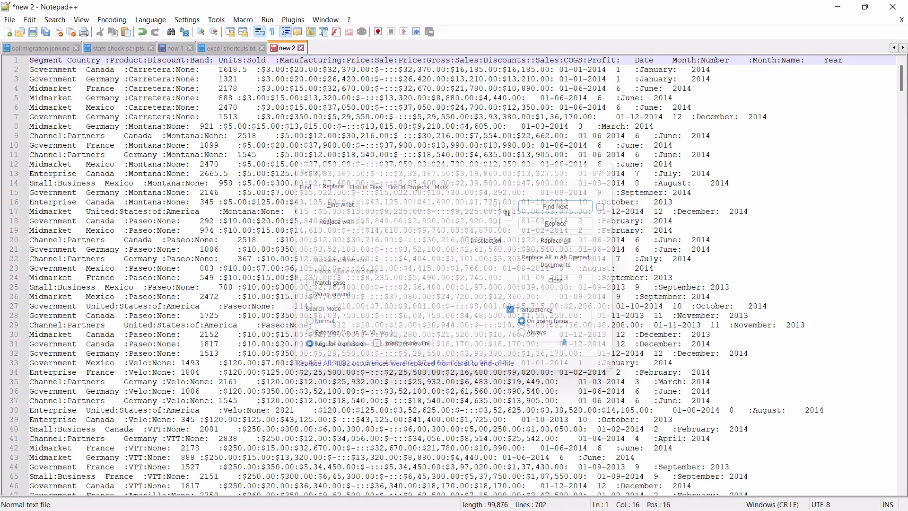
drag(108, 60, 101, 60)
key(ctrl+h)
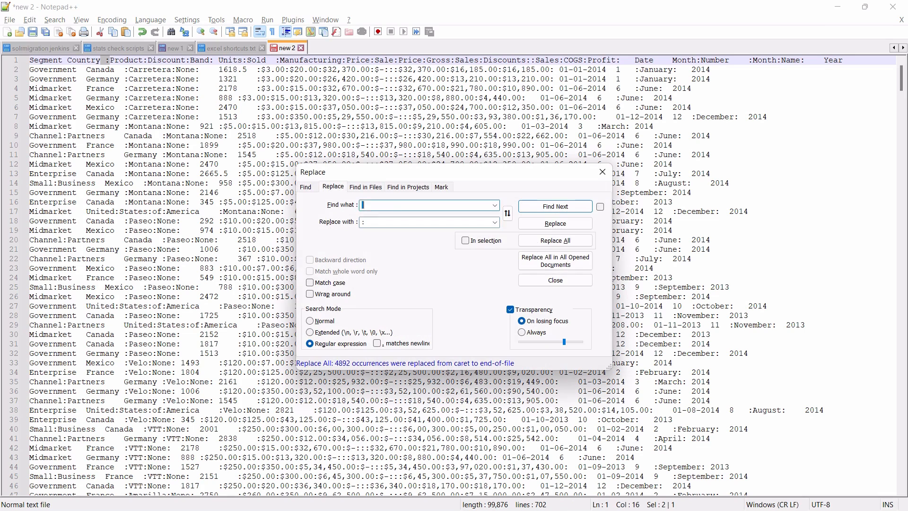
click(555, 240)
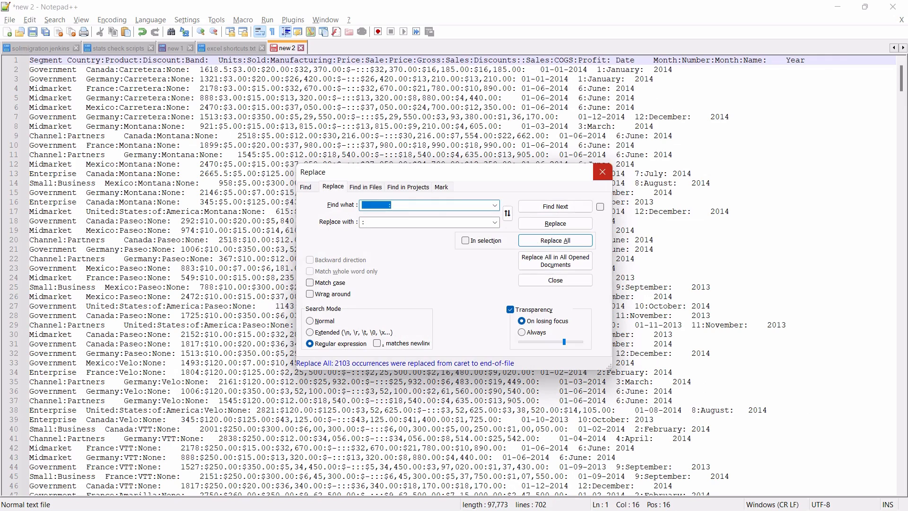
click(602, 172)
Copy all of the colon-separated text and paste it into cell A1 of the blank Book1 workbook in Excel
click(365, 221)
key(ctrl+a)
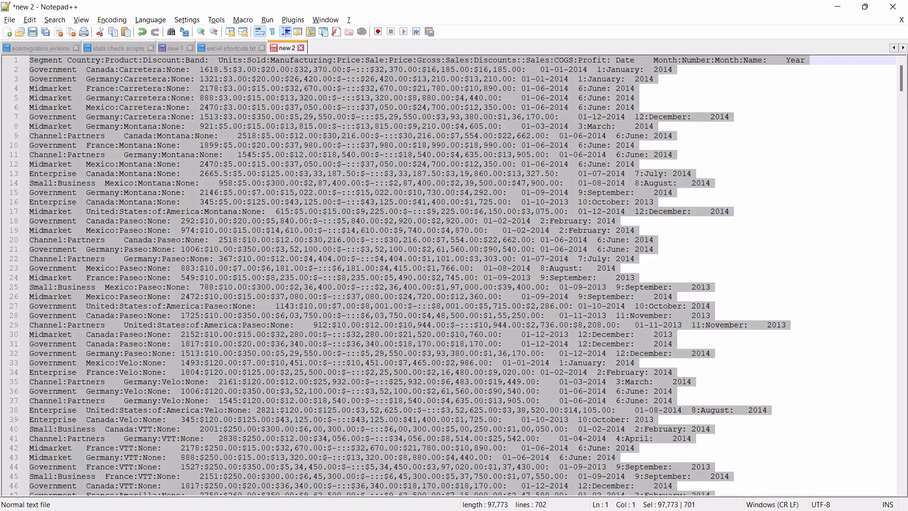
key(alt+Tab)
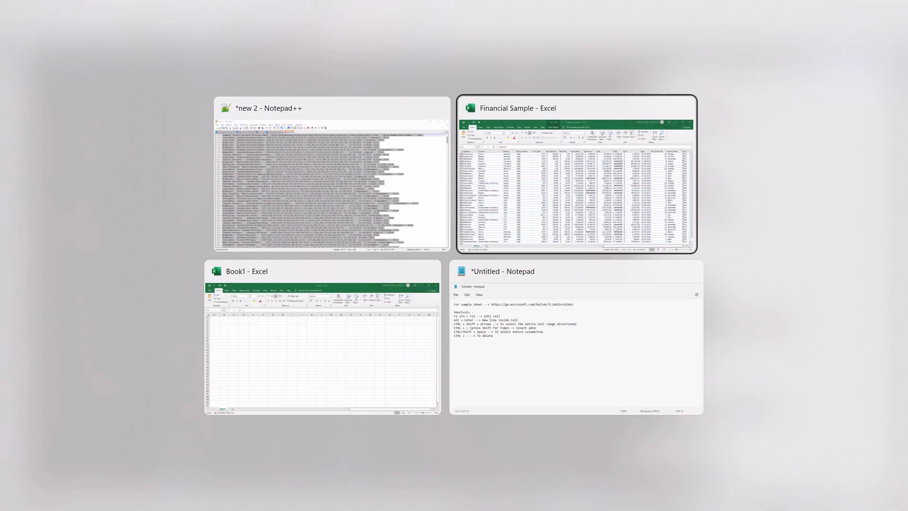
key(Tab)
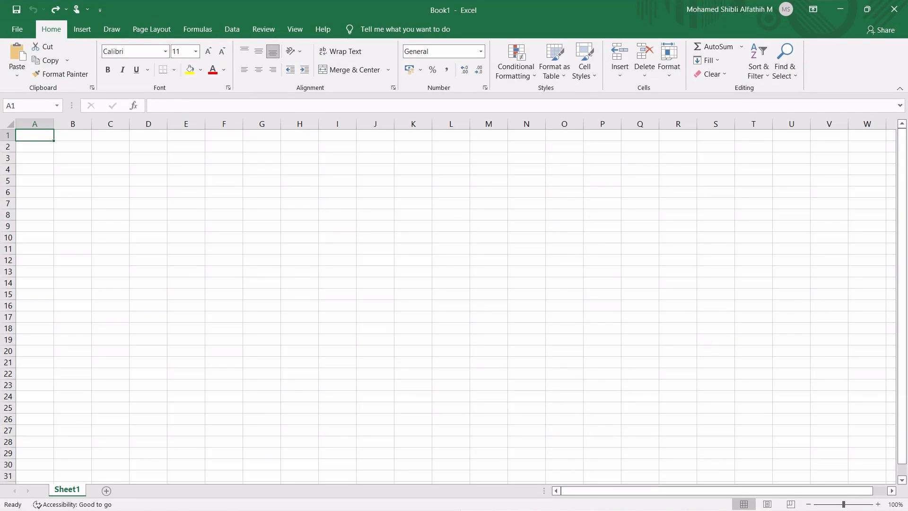
key(ctrl+v)
Examine the header cells in row 1 to see how the pasted text is combined in columns A to D
key(Right)
key(Left)
key(Right)
key(Right)
key(Right)
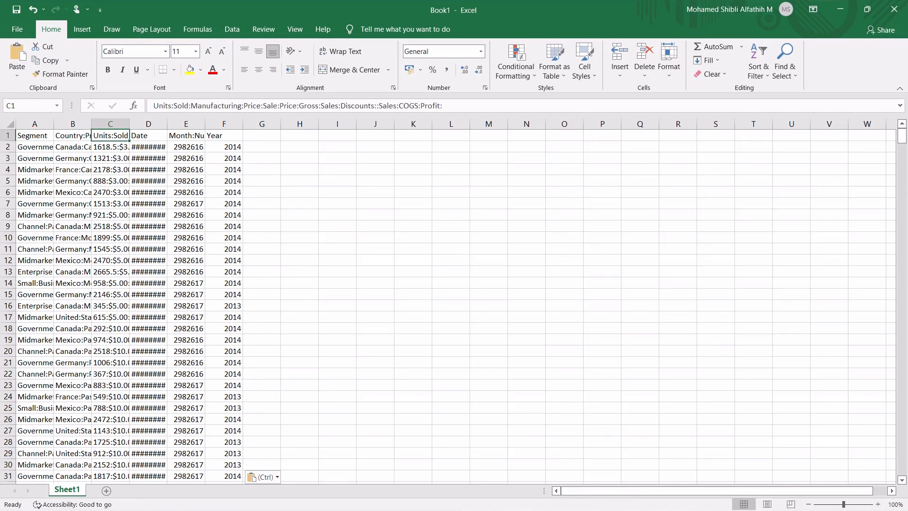
key(Left)
key(Left)
key(Left)
key(Right)
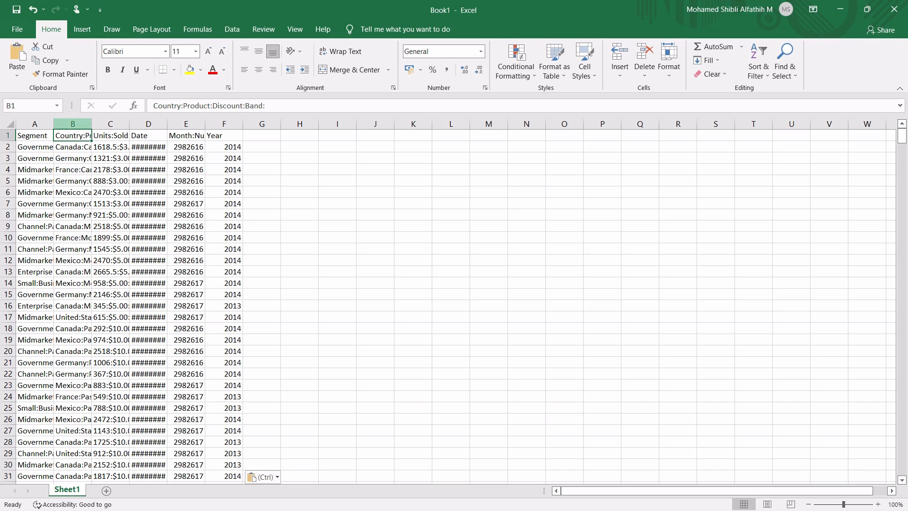
Start Text to Columns on the column B data from B1 down to its last filled row
key(ctrl+shift+Down)
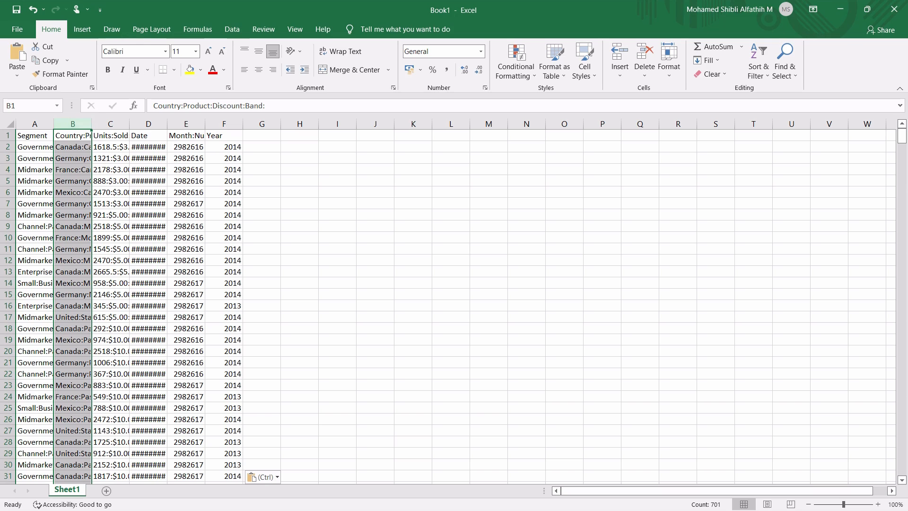
click(231, 29)
click(469, 61)
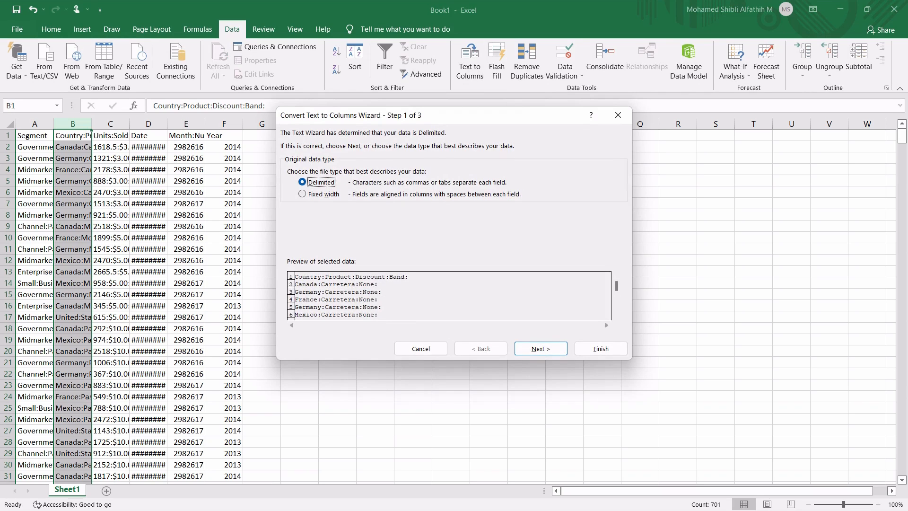
Try Fixed width splitting of column B with manual column breaks, and set the file type back to Delimited
click(302, 194)
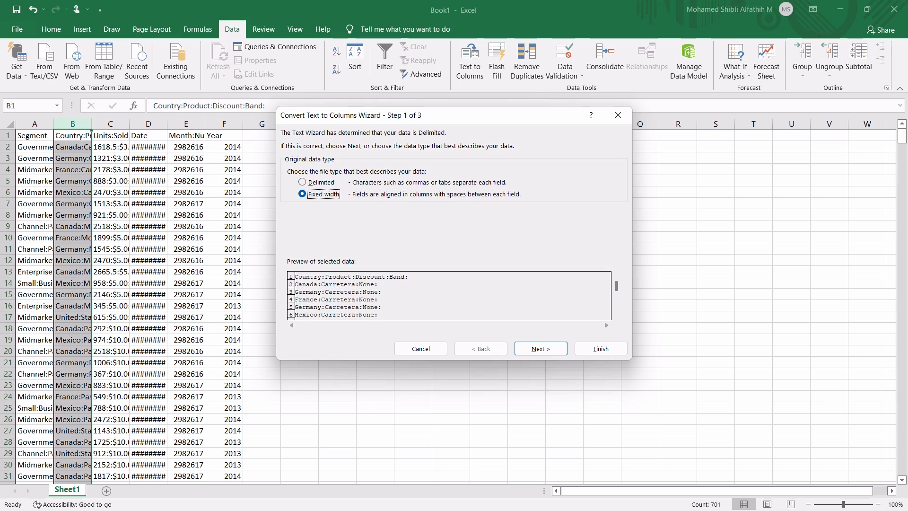
click(541, 348)
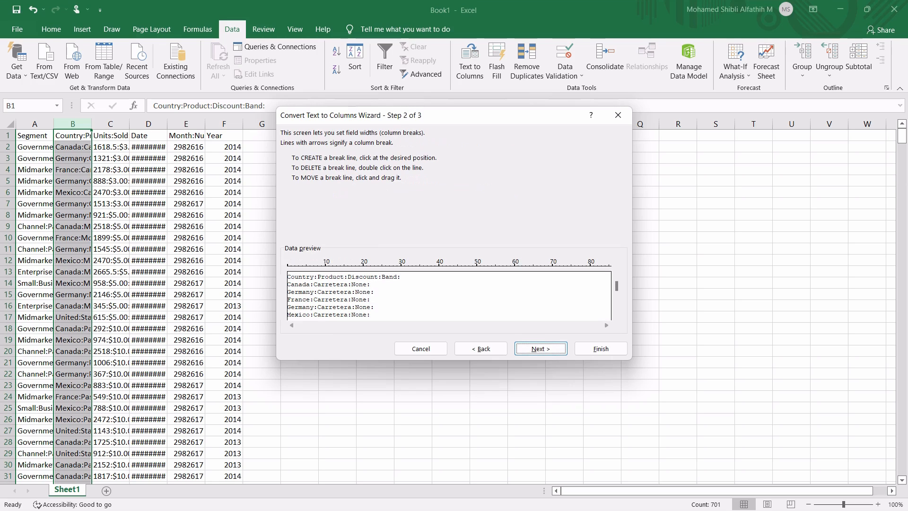
click(318, 292)
click(313, 293)
click(348, 293)
click(481, 349)
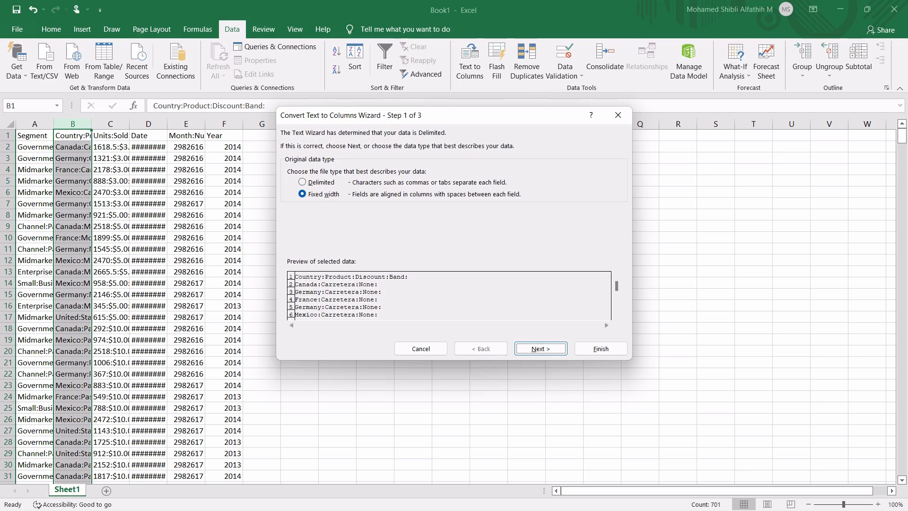
click(303, 182)
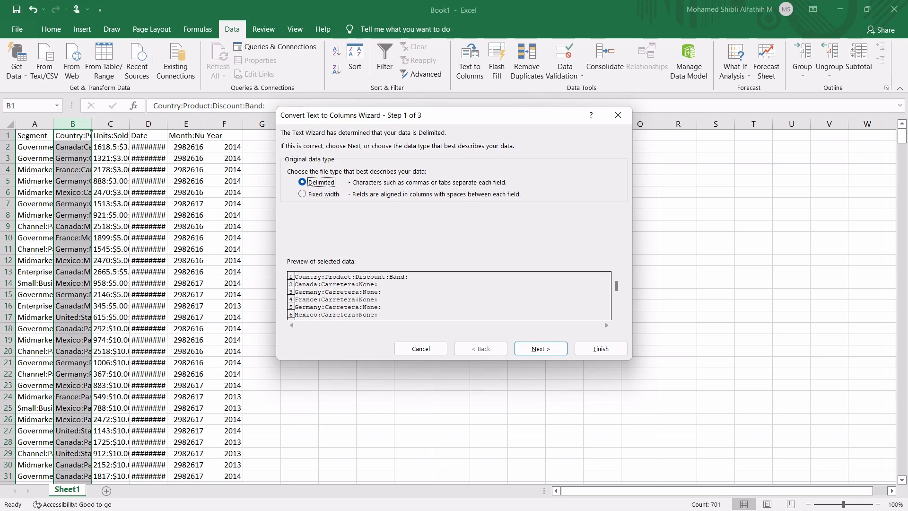
Split column B with a colon as the only delimiter, replacing the existing data in the neighbouring columns
click(540, 349)
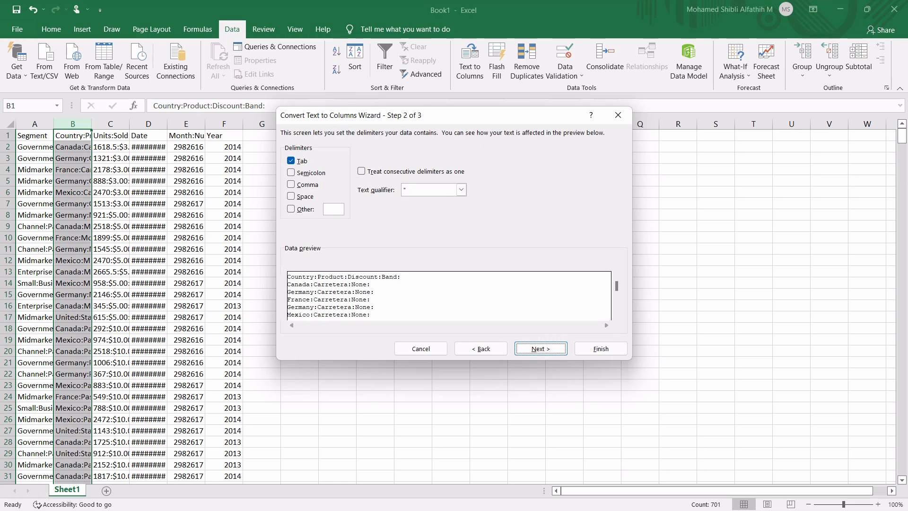
click(291, 161)
click(334, 209)
text(:)
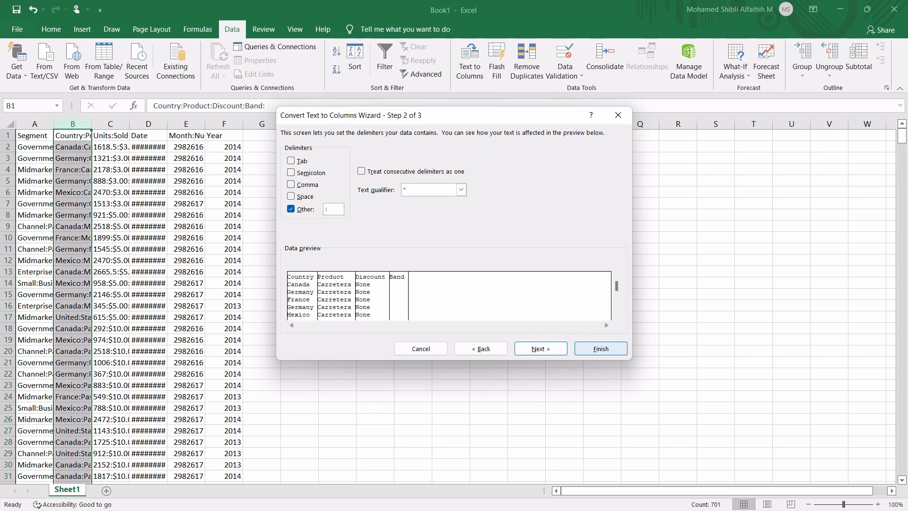
click(601, 348)
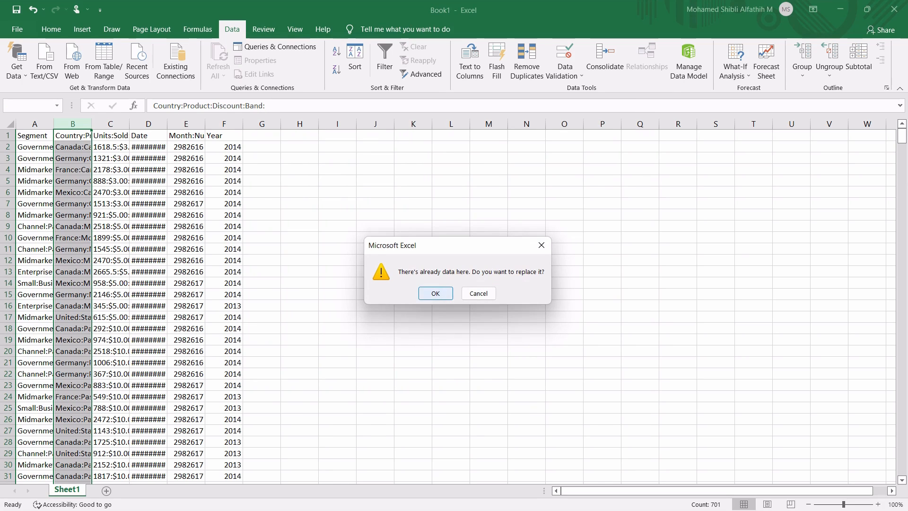
key(Return)
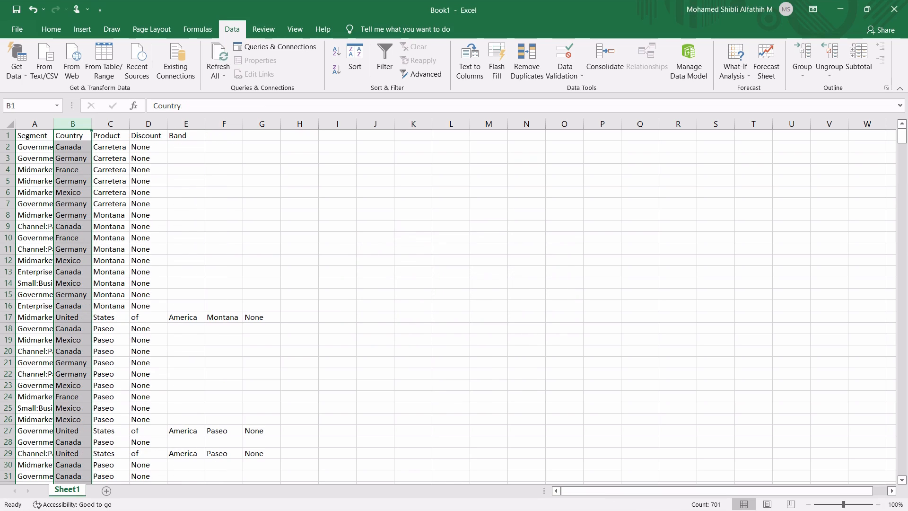
click(110, 283)
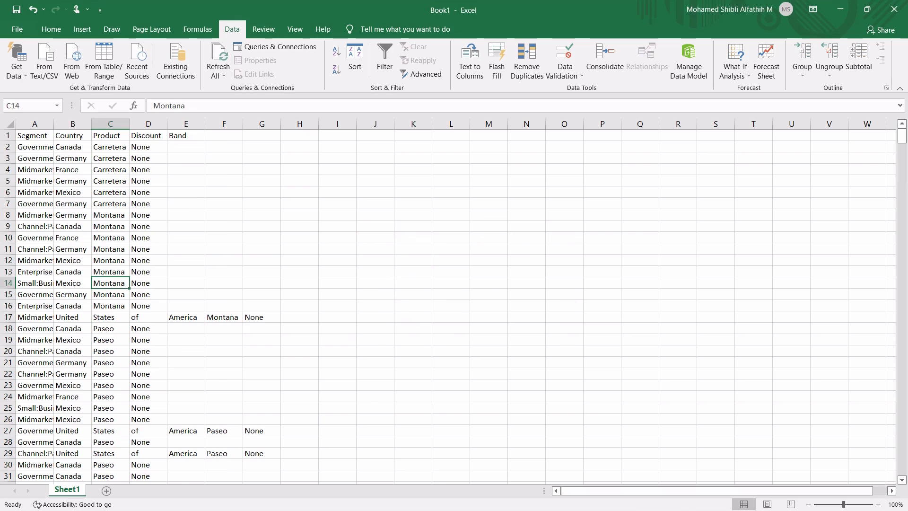
click(35, 135)
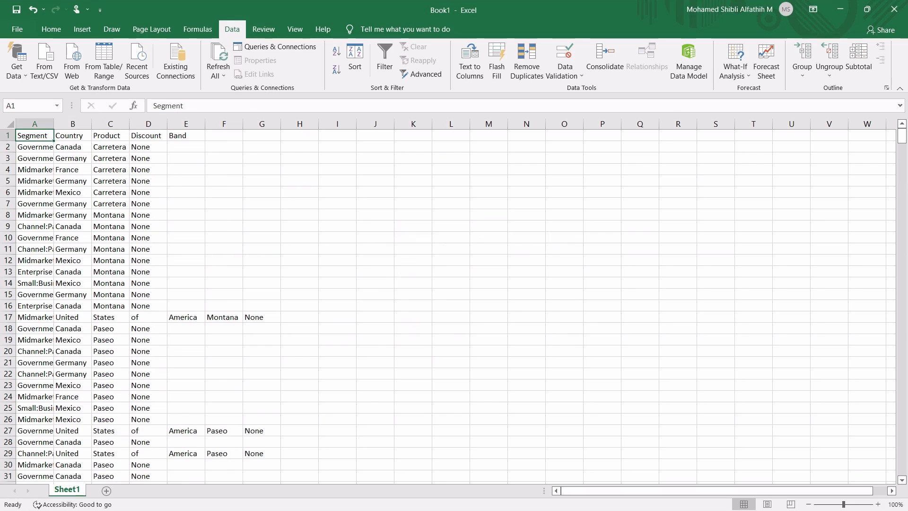
click(72, 237)
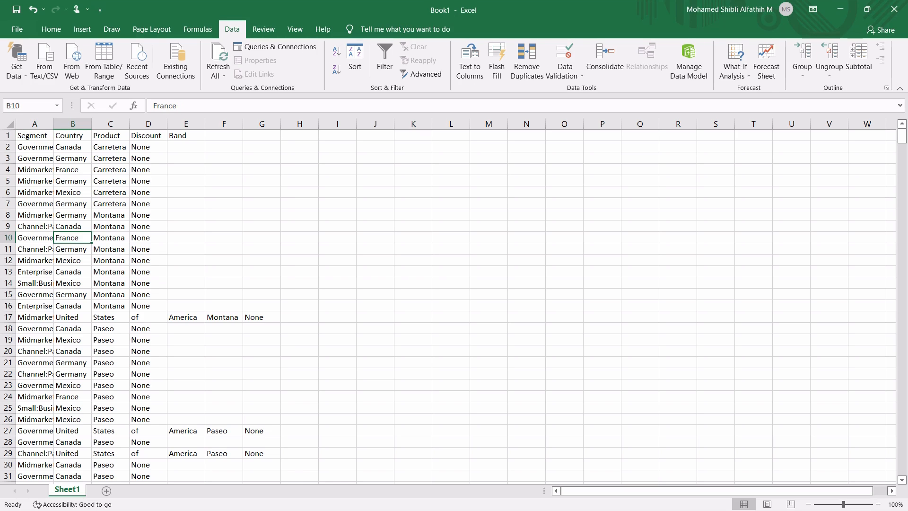
key(ctrl+a)
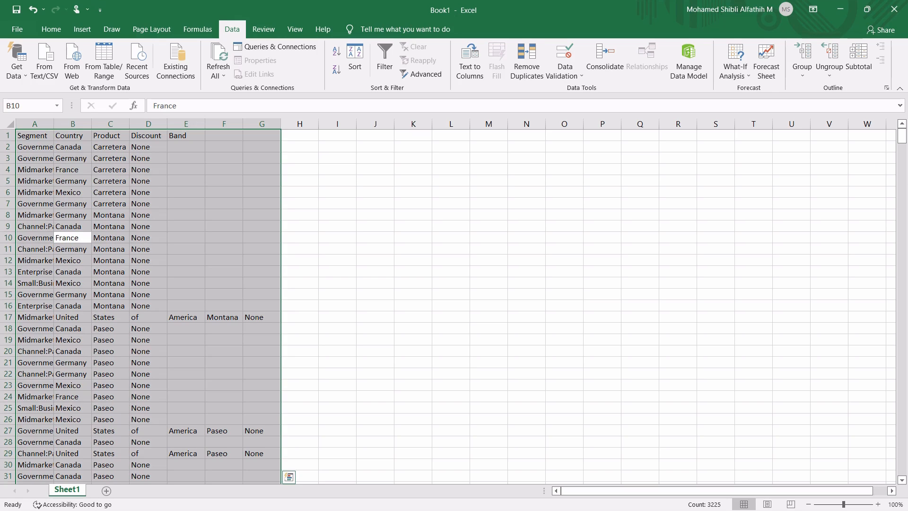
key(ctrl+t)
click(261, 158)
click(35, 135)
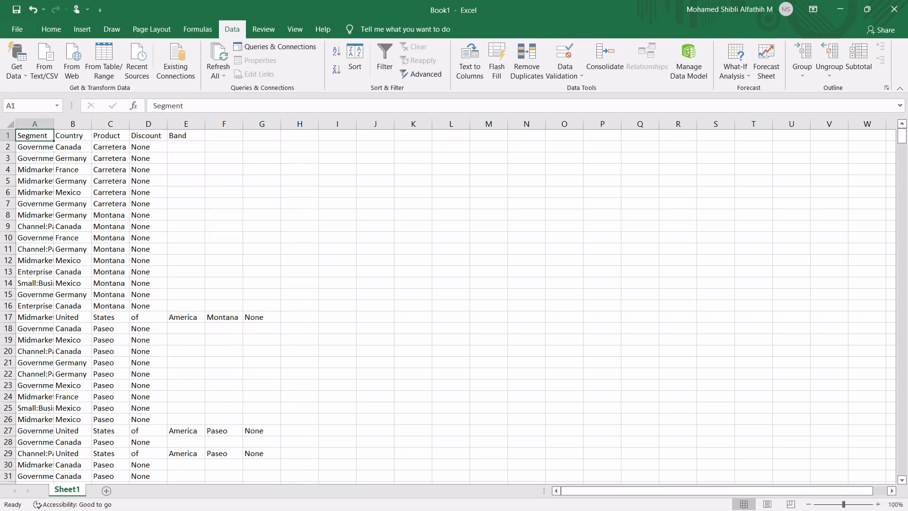
Try converting columns A to D into a table without the headers option, and undo it
drag(34, 135, 148, 135)
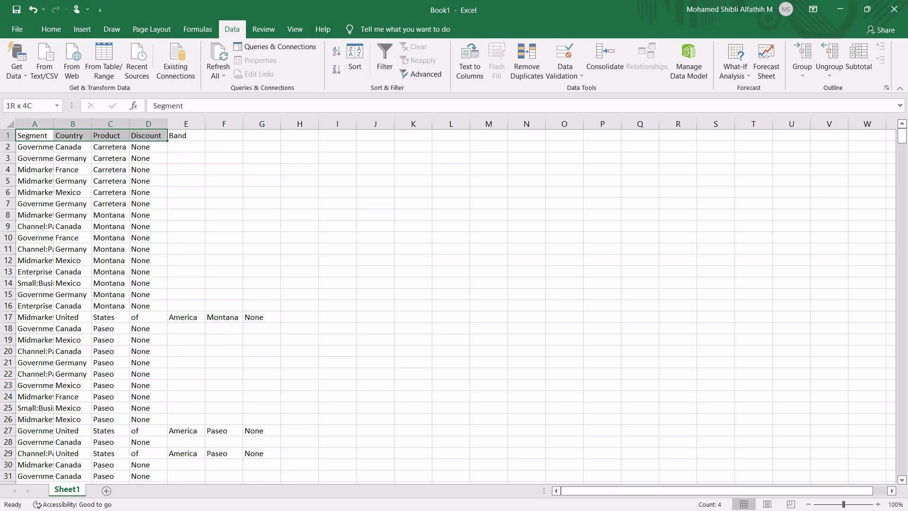
key(ctrl+shift+Down)
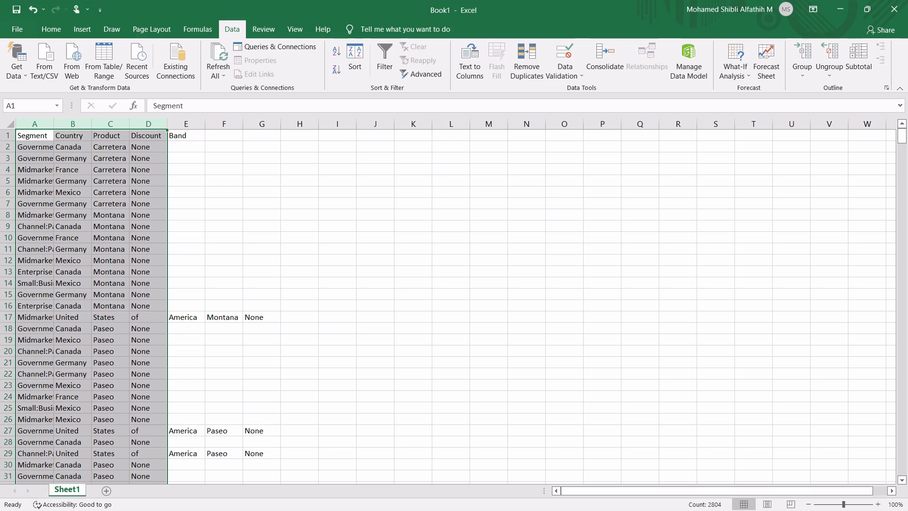
key(ctrl+t)
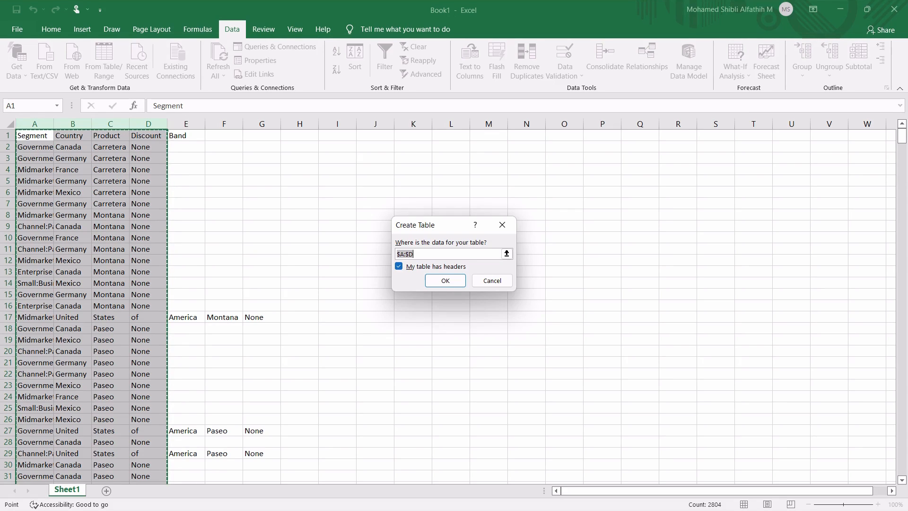
click(398, 267)
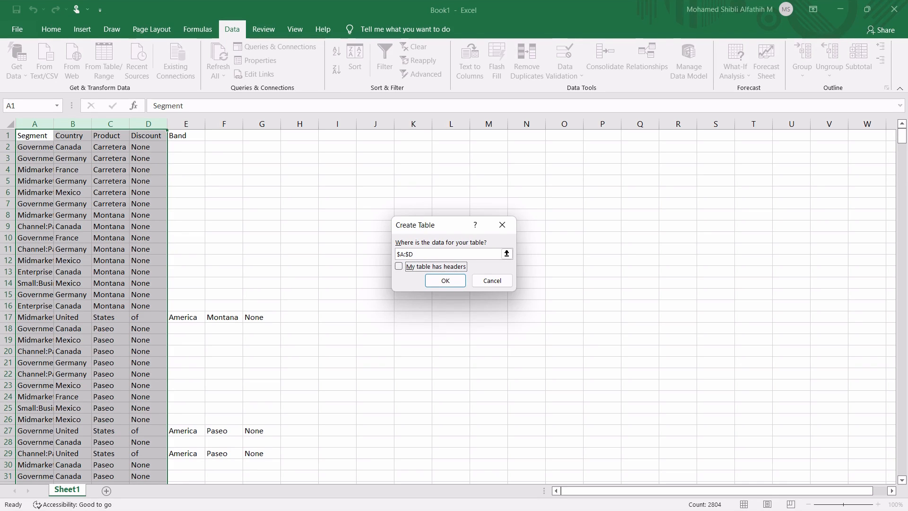
click(446, 281)
click(127, 158)
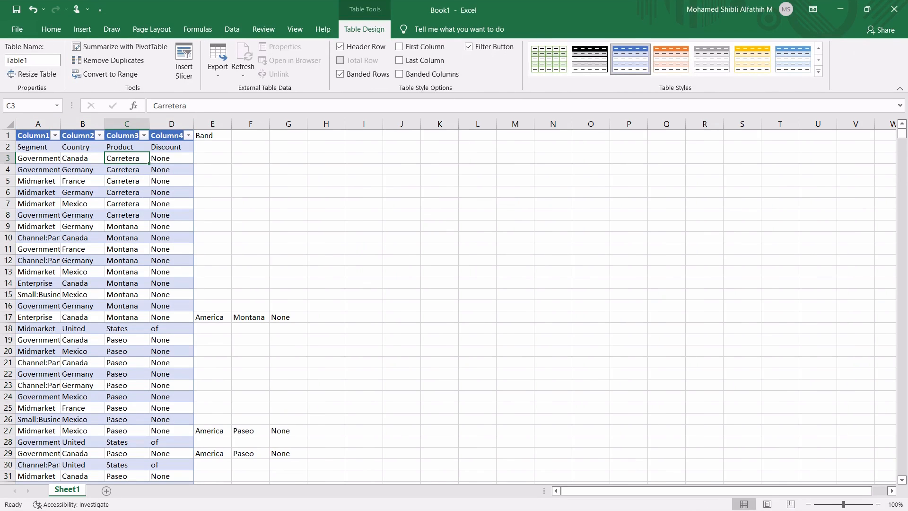
key(ctrl+z)
Convert columns A to D into a table with headers and view the Segment column's filter options
key(ctrl+t)
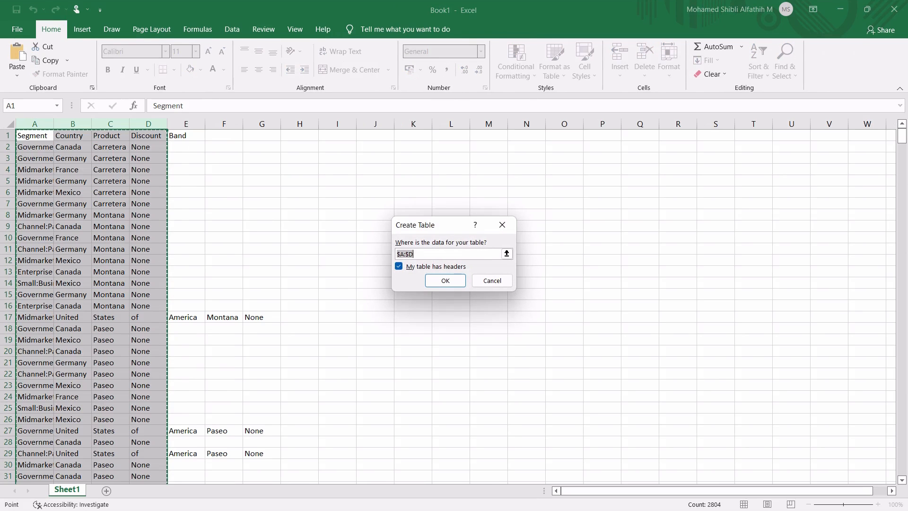
key(Return)
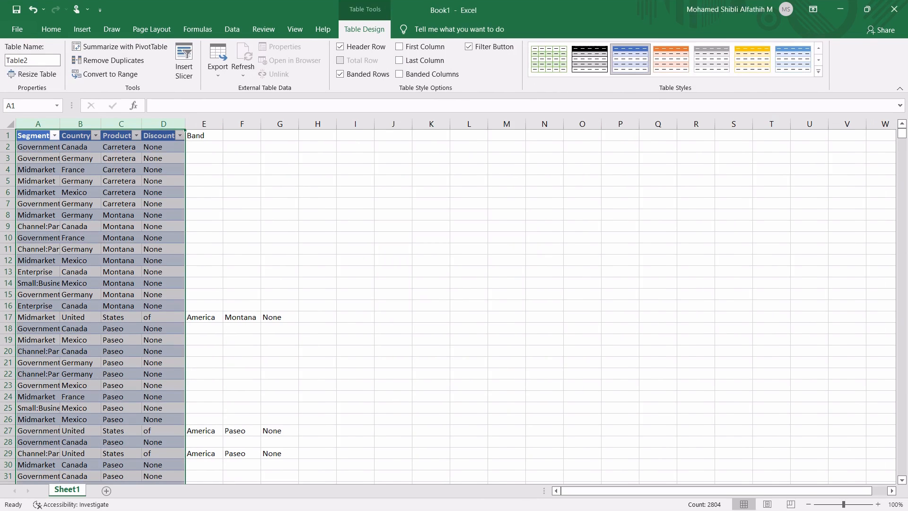
click(121, 181)
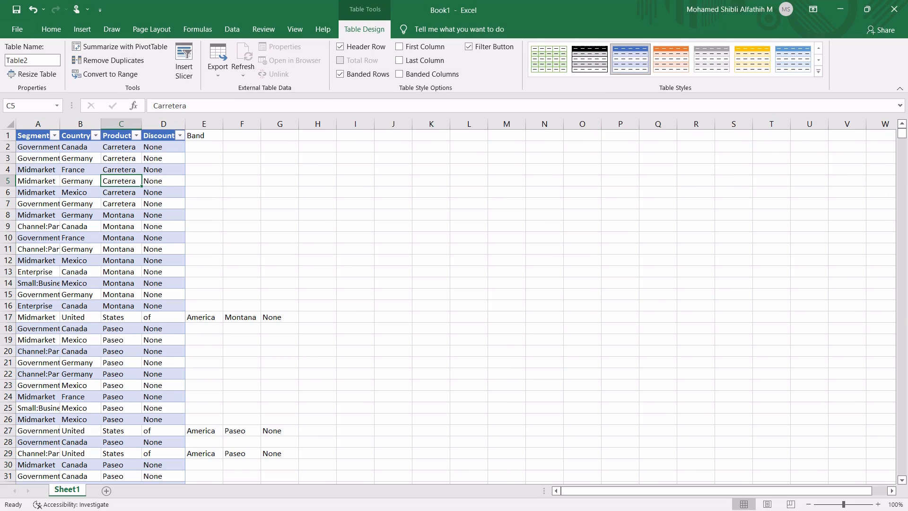
click(54, 135)
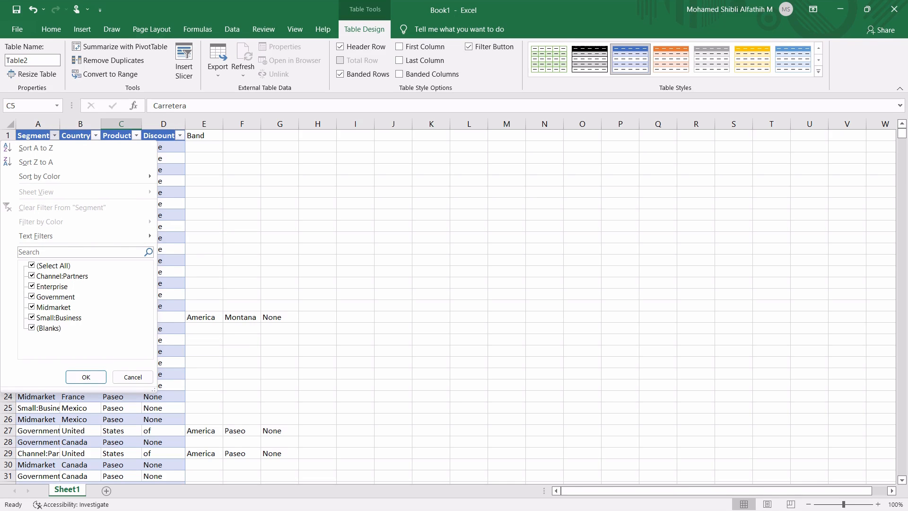
key(Escape)
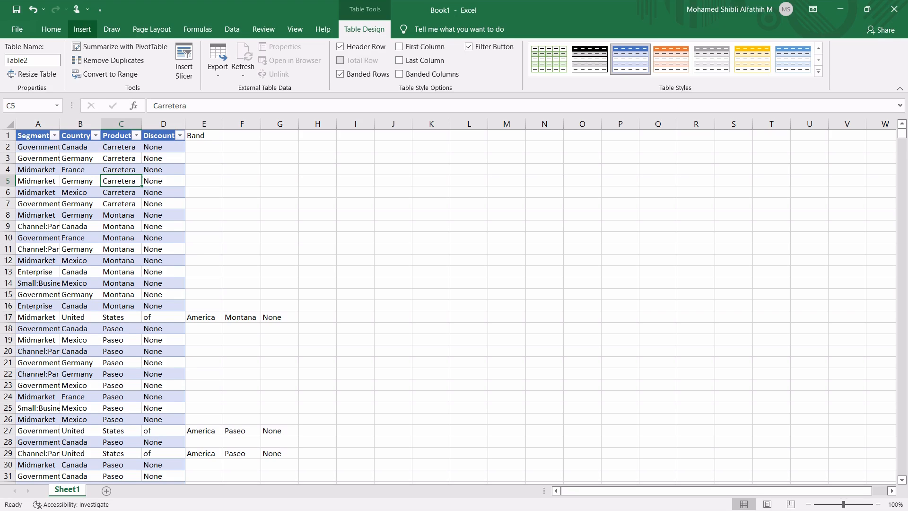
click(121, 204)
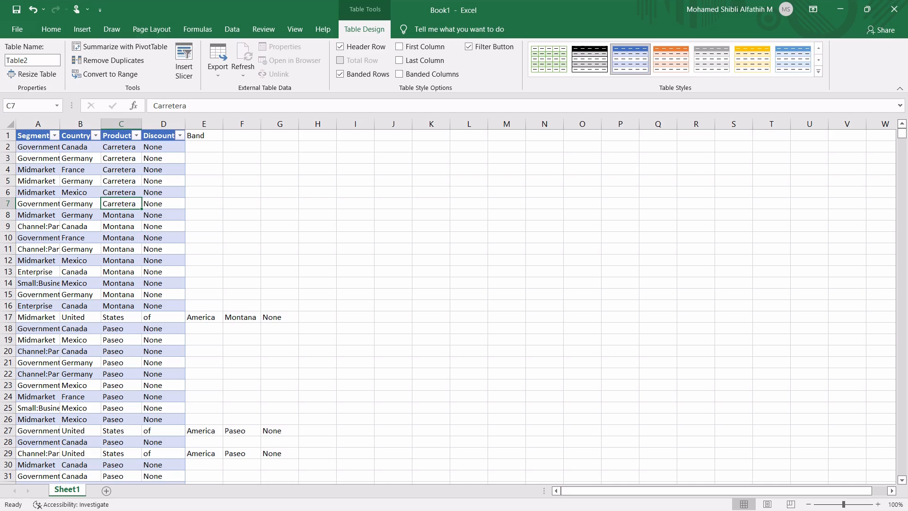
Filter the table's Product column to only States and review the matching rows
click(136, 135)
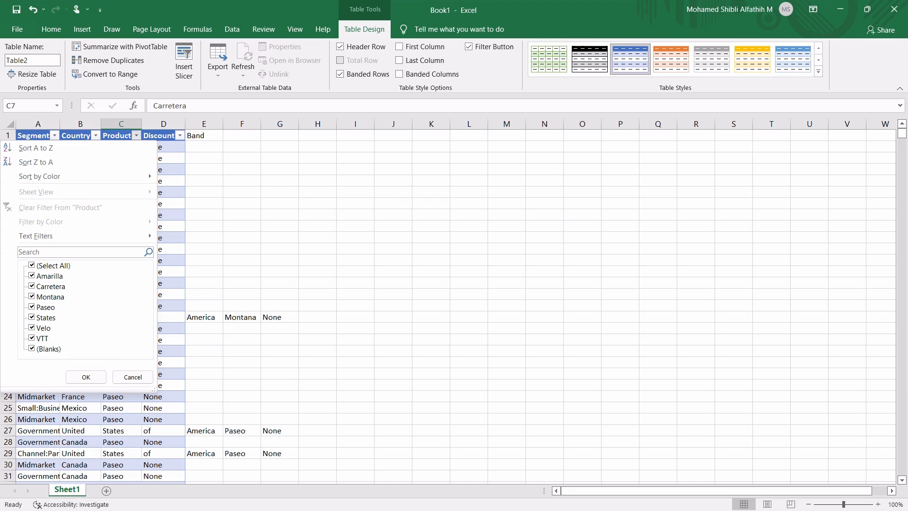
click(32, 266)
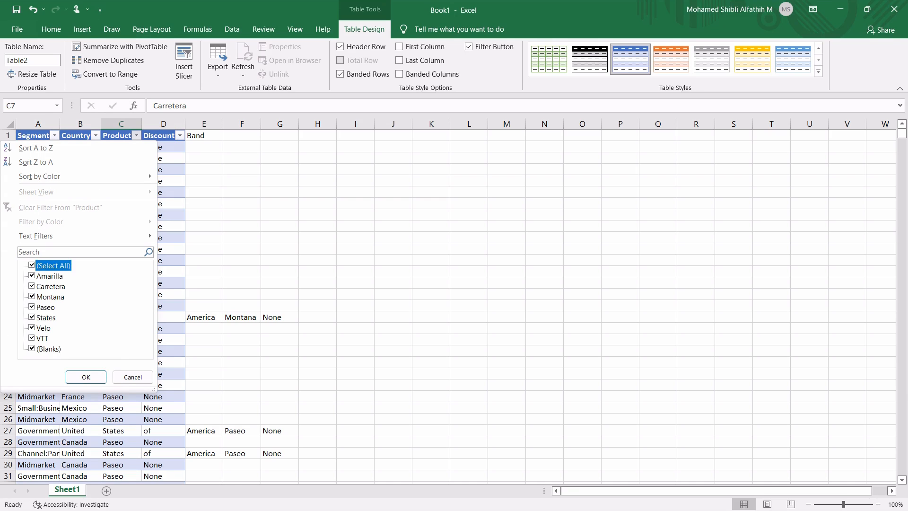
click(32, 317)
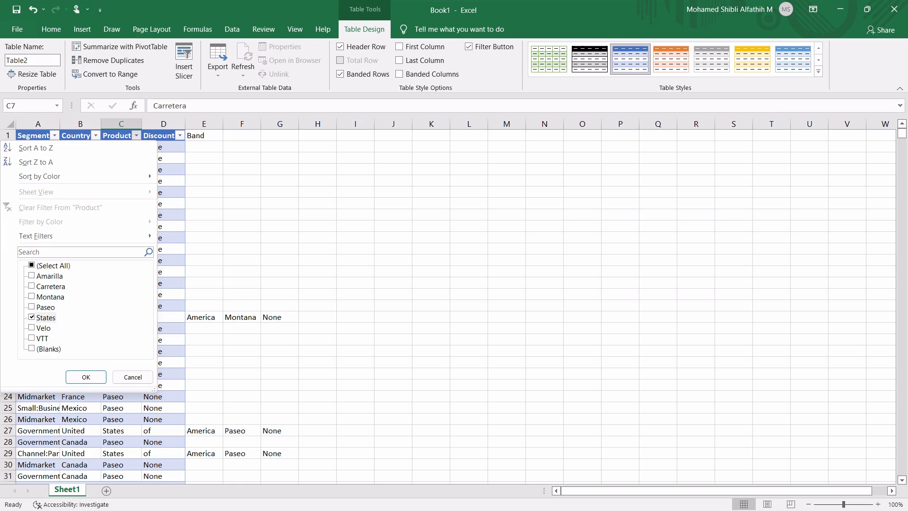
click(86, 376)
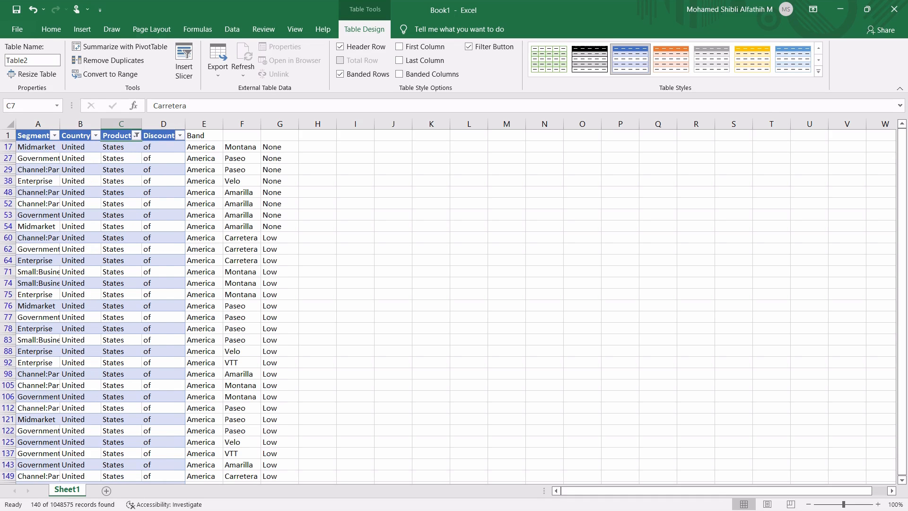
scroll(447, 306, down, 7)
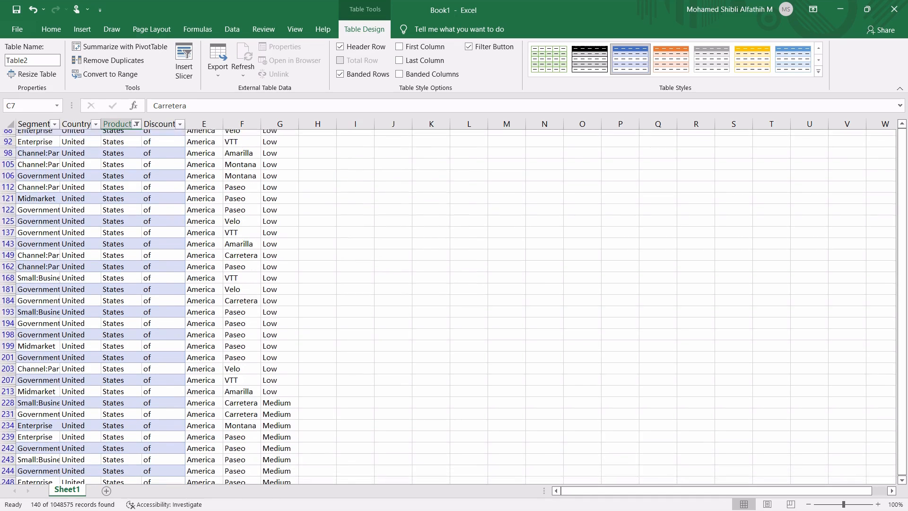
scroll(447, 306, up, 7)
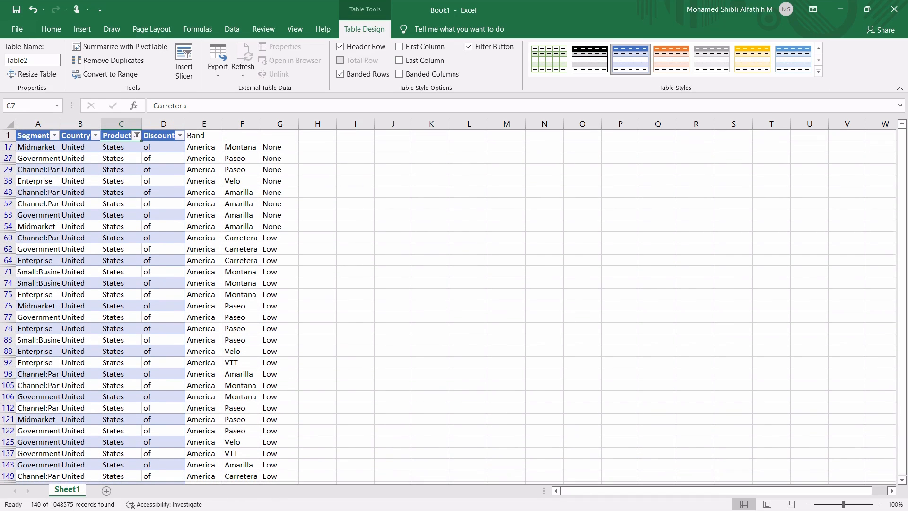
Undo the filter on the Product column
click(121, 204)
key(ctrl+z)
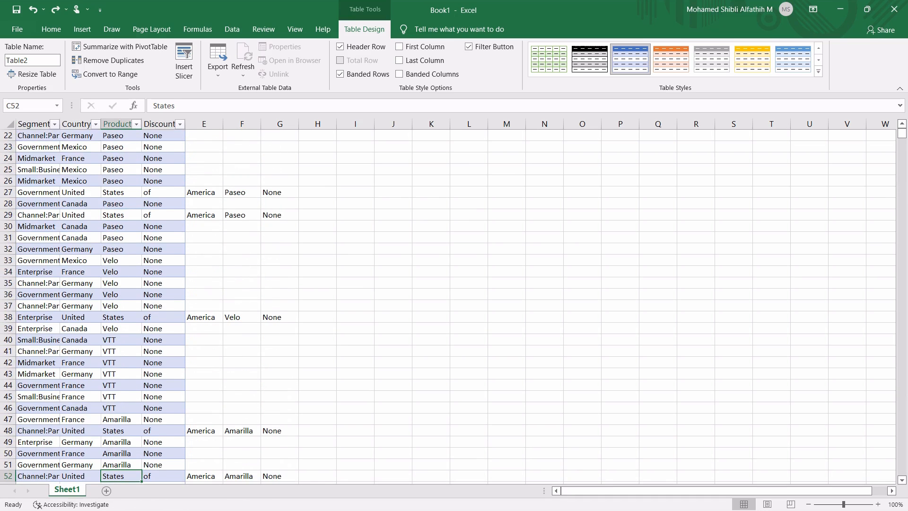
scroll(447, 306, up, 7)
Create a PivotTable from the table on a new worksheet
click(121, 173)
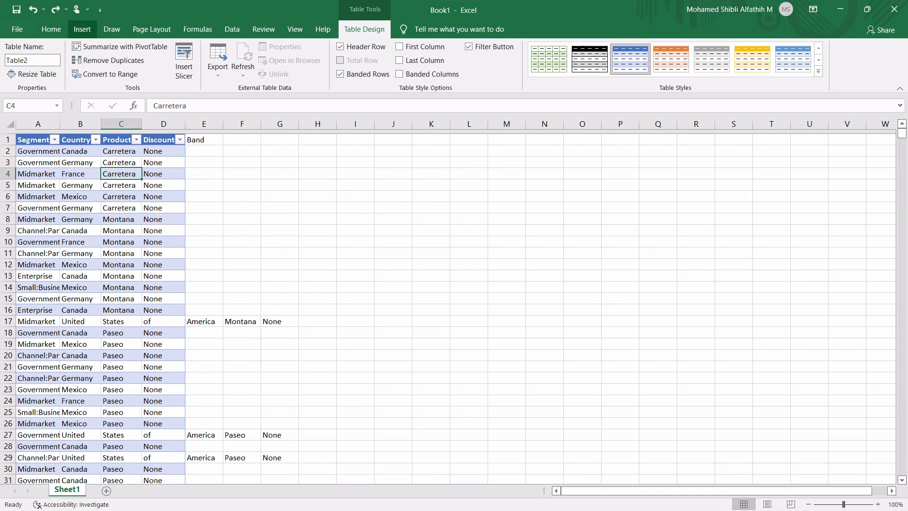
click(82, 29)
click(21, 54)
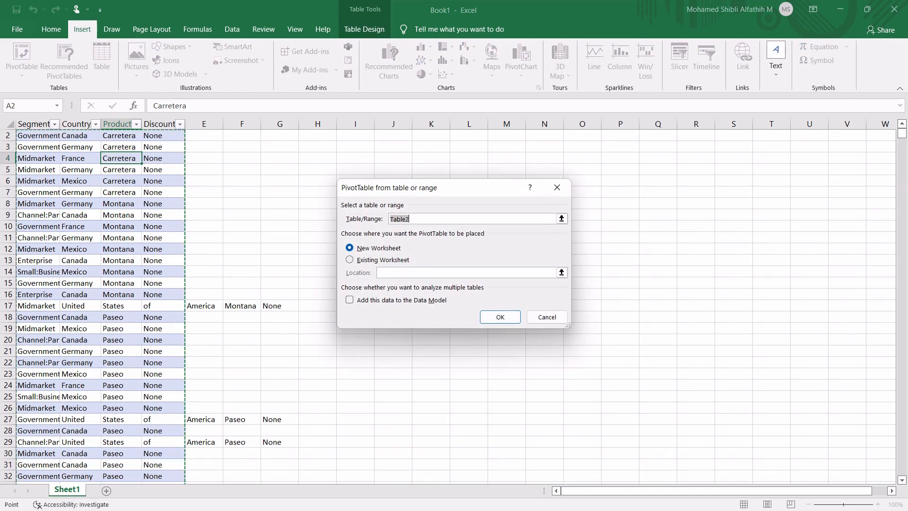
key(Return)
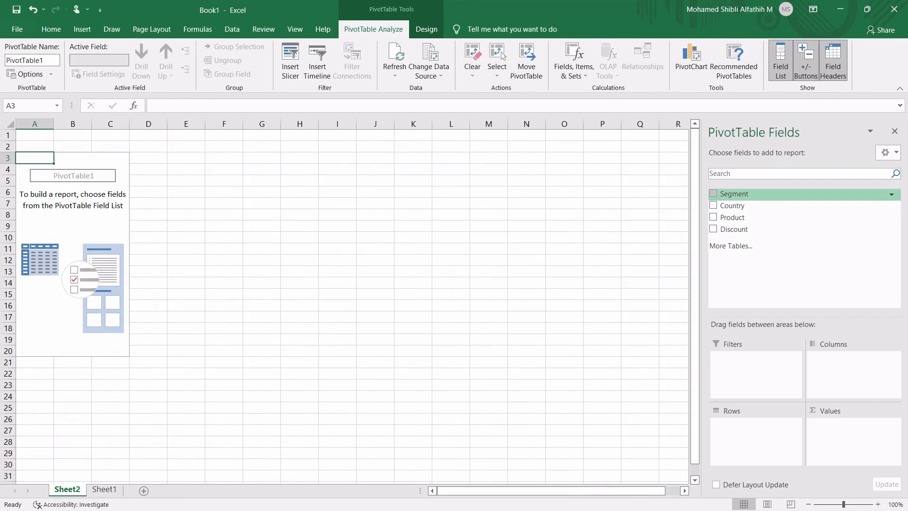
Add the Segment field to the PivotTable's Rows and also to its Values as a count
click(713, 193)
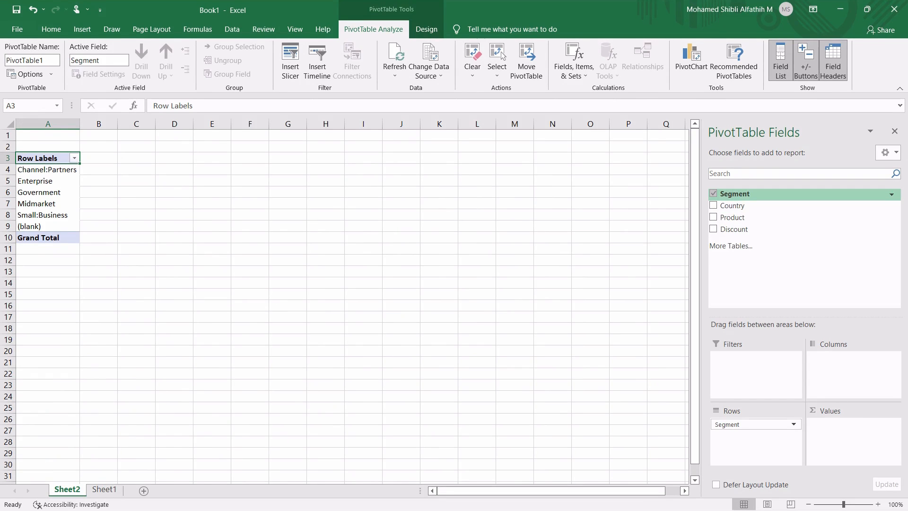
drag(735, 194, 851, 438)
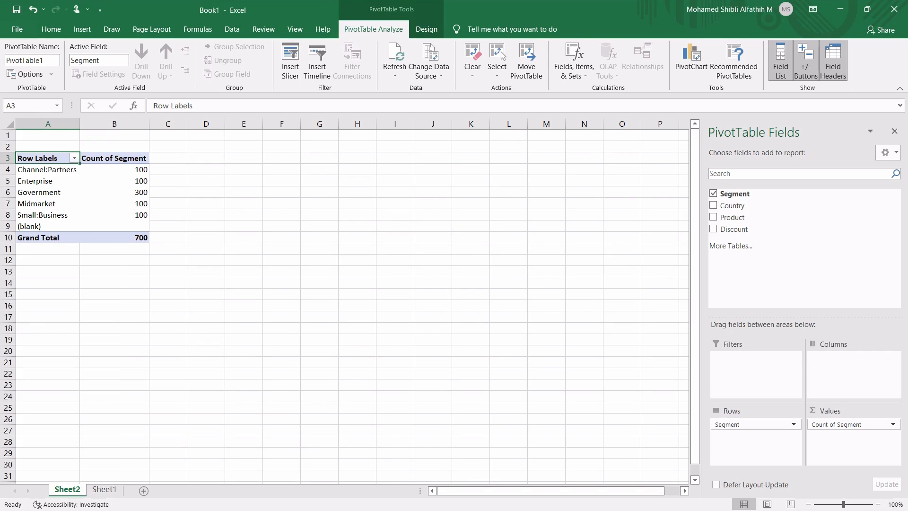
click(125, 192)
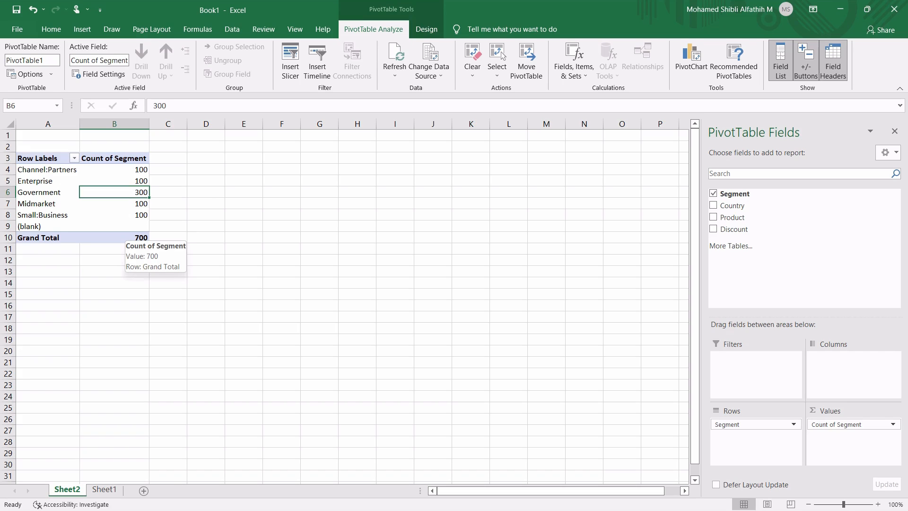
Sort the PivotTable's Count of Segment values from largest to smallest
click(138, 170)
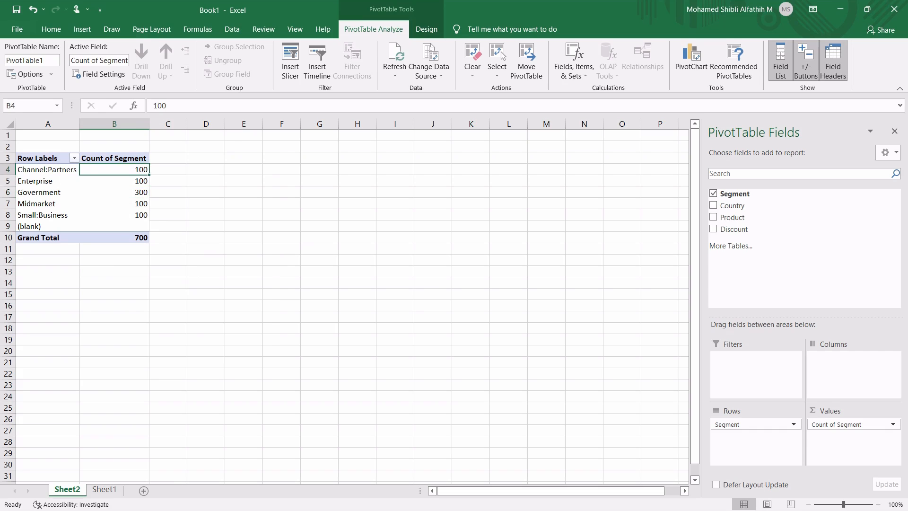
right_click(138, 170)
mouse_move(164, 259)
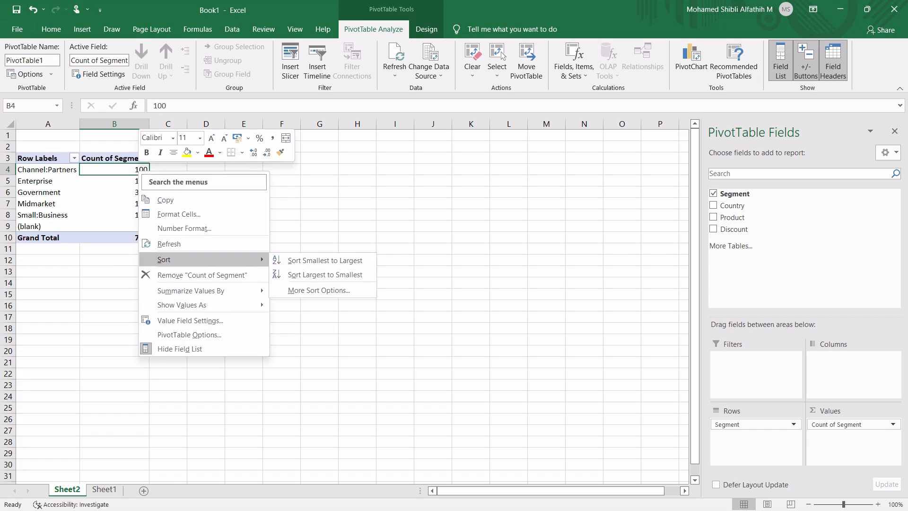
click(326, 274)
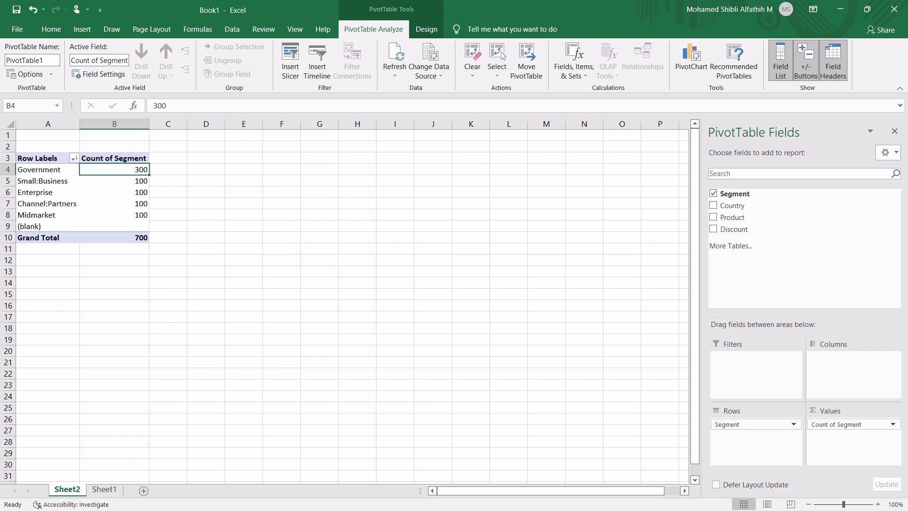
click(114, 204)
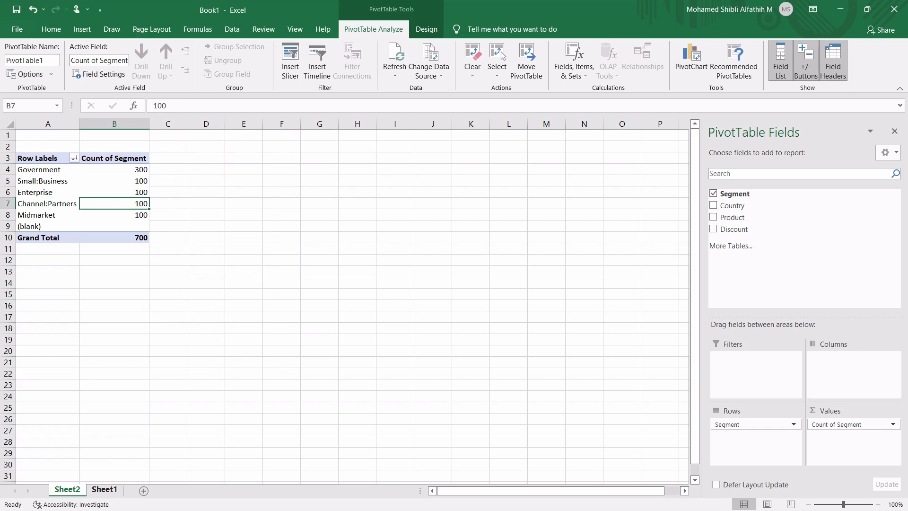
click(104, 490)
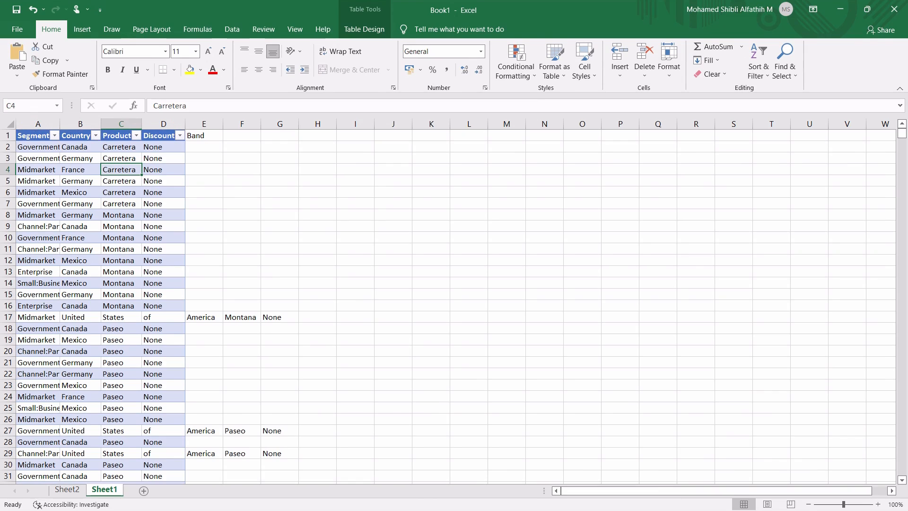
click(204, 192)
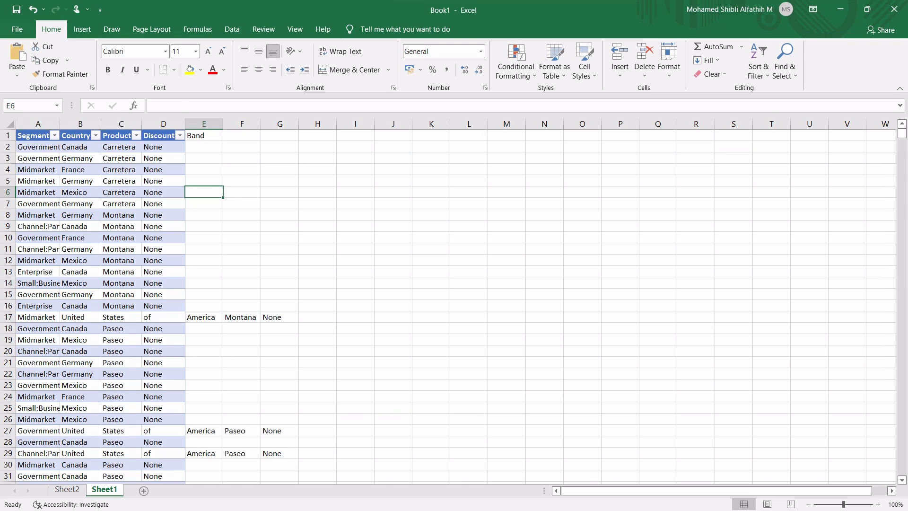
key(ctrl+semicolon)
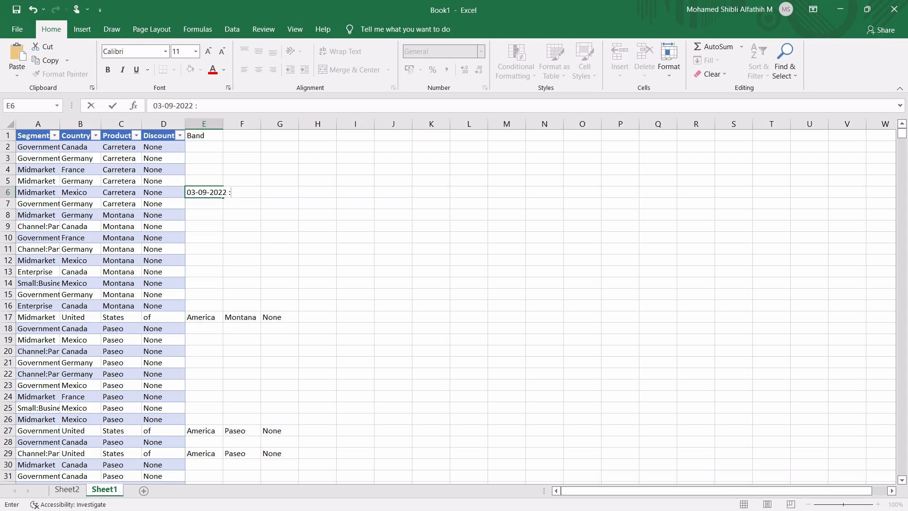
key(ctrl+shift+semicolon)
key(ctrl+Return)
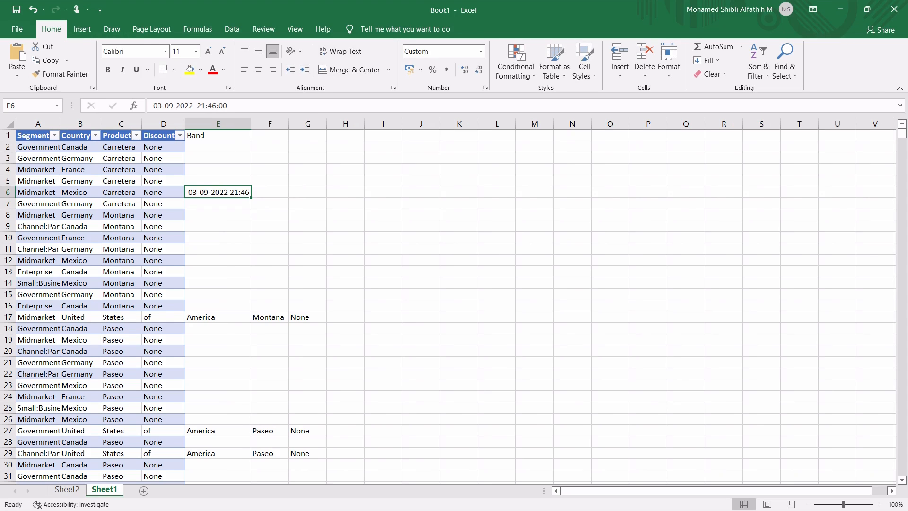
key(Return)
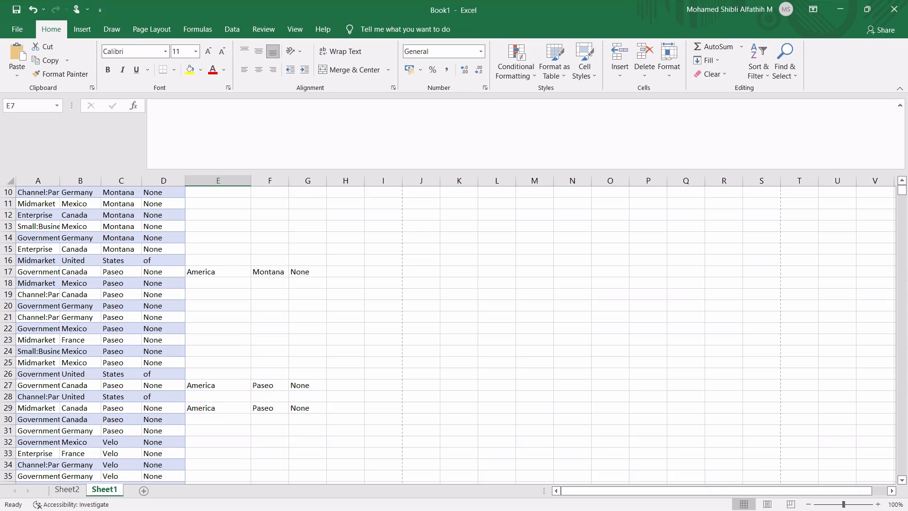
click(218, 271)
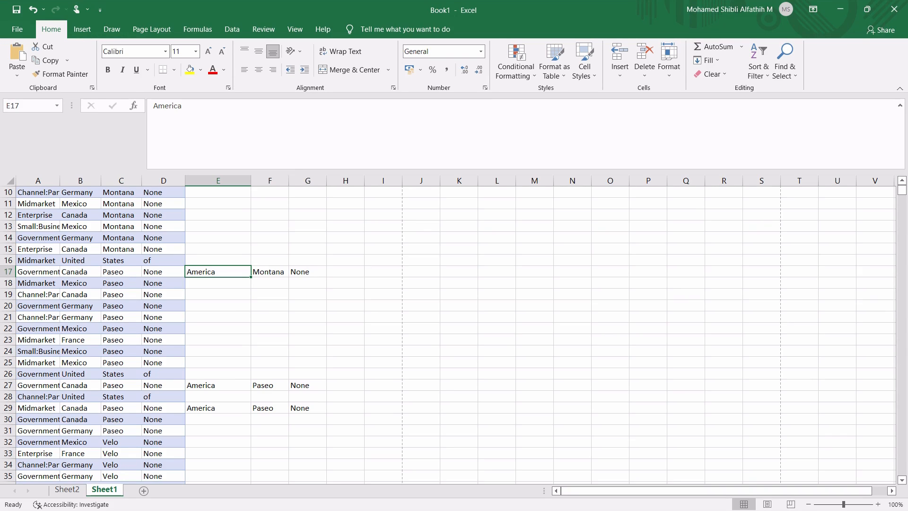
text(ksjdfsjkd)
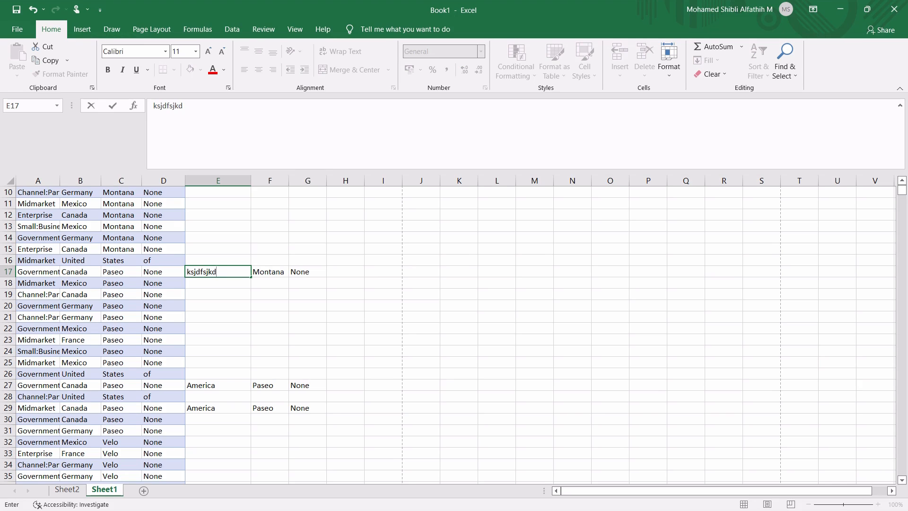
key(Escape)
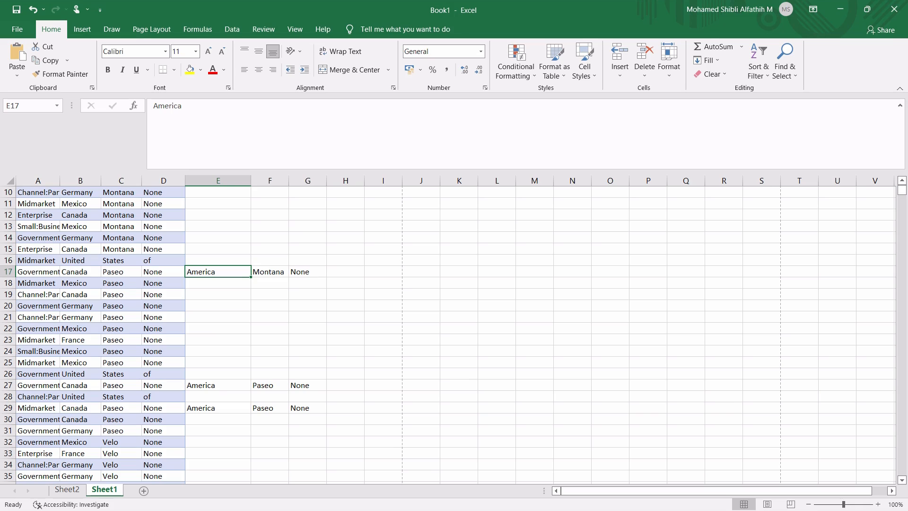
key(F2)
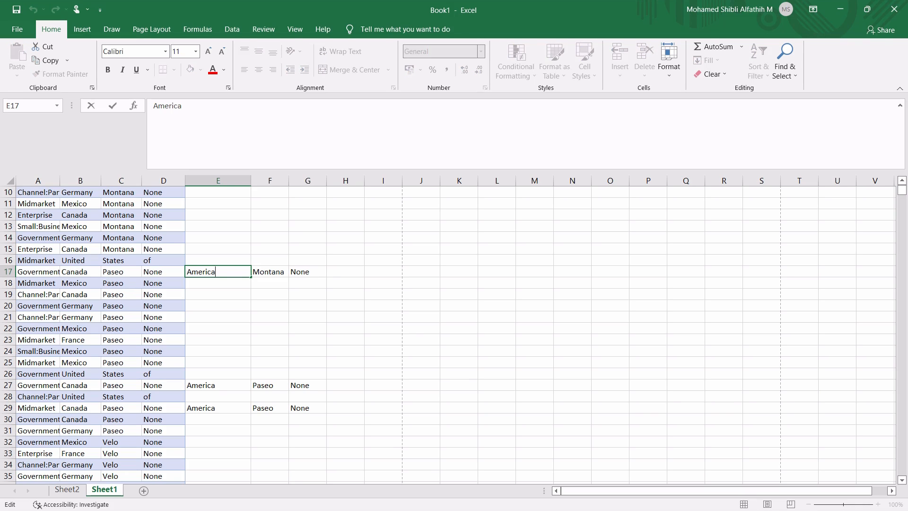
text(sdfhsdf)
key(BackSpace)
key(BackSpace)
key(BackSpace)
key(BackSpace)
key(BackSpace)
key(BackSpace)
key(BackSpace)
key(Return)
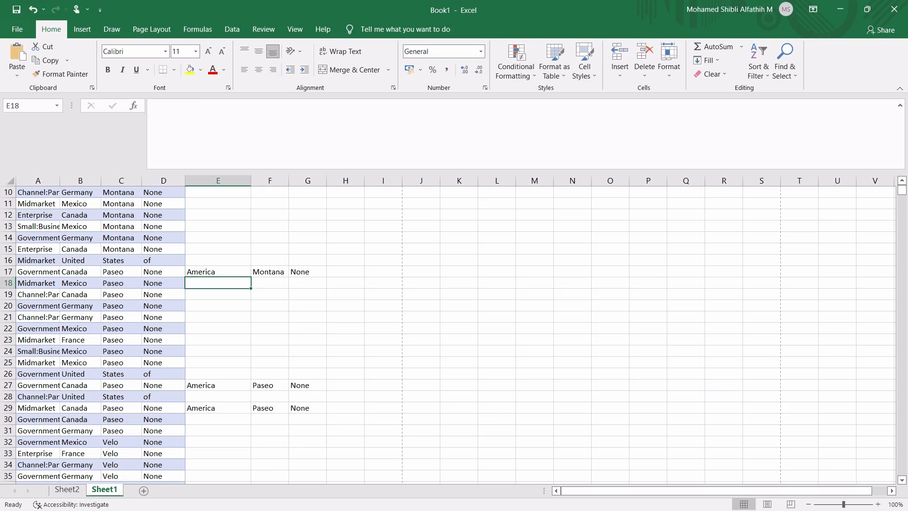
Enter skjdfhskj in cell E18 and move on to cell F19
text(skjdfhskj)
key(Return)
key(Tab)
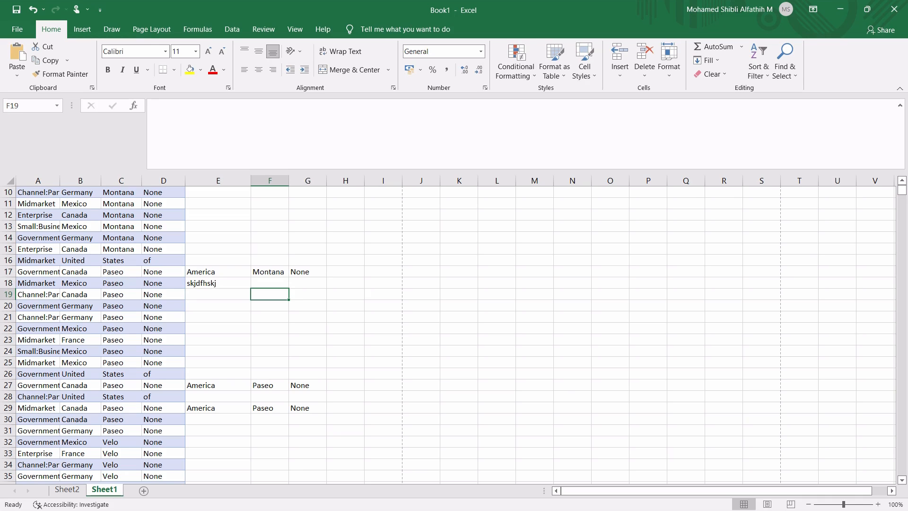
Try adding skjfdksjdf, lskdjfsj and lkjdsf as separate lines below the existing text inside cell E17
double_click(224, 272)
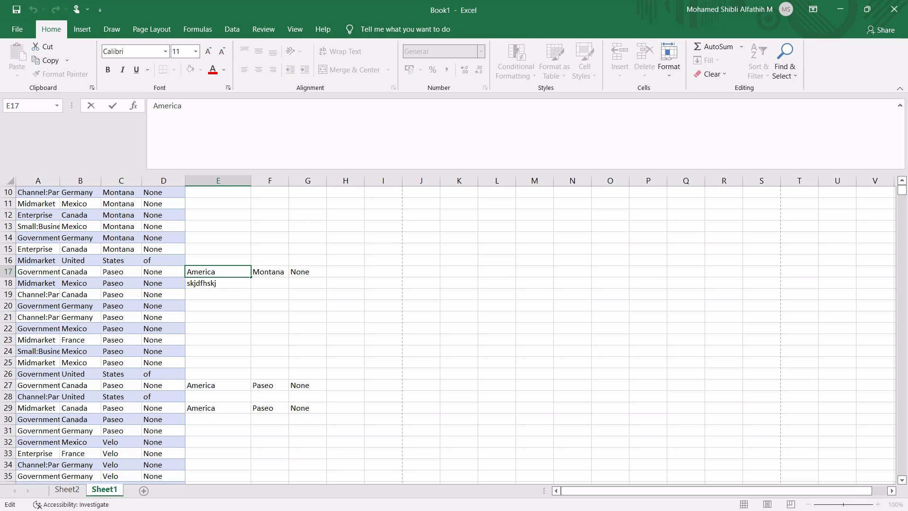
key(alt+Return)
text(skjfdksjdf)
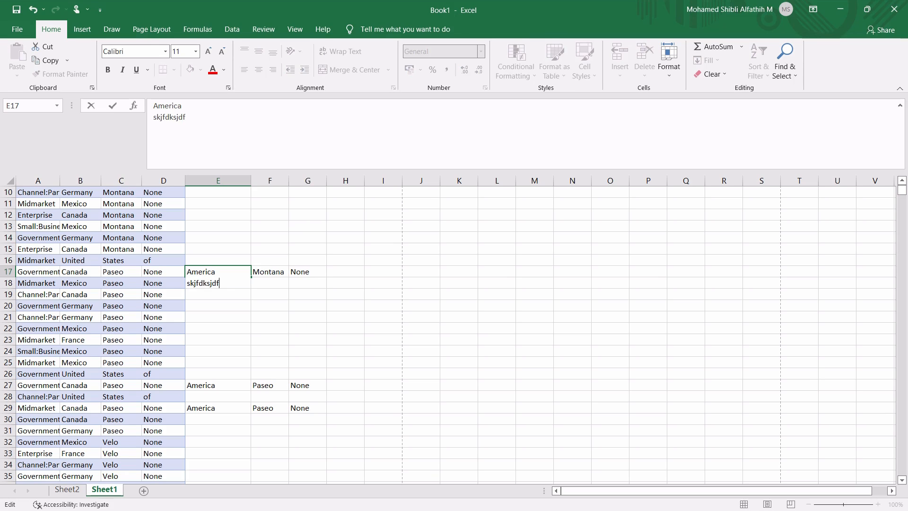
key(alt+Return)
text(lskdjfsj)
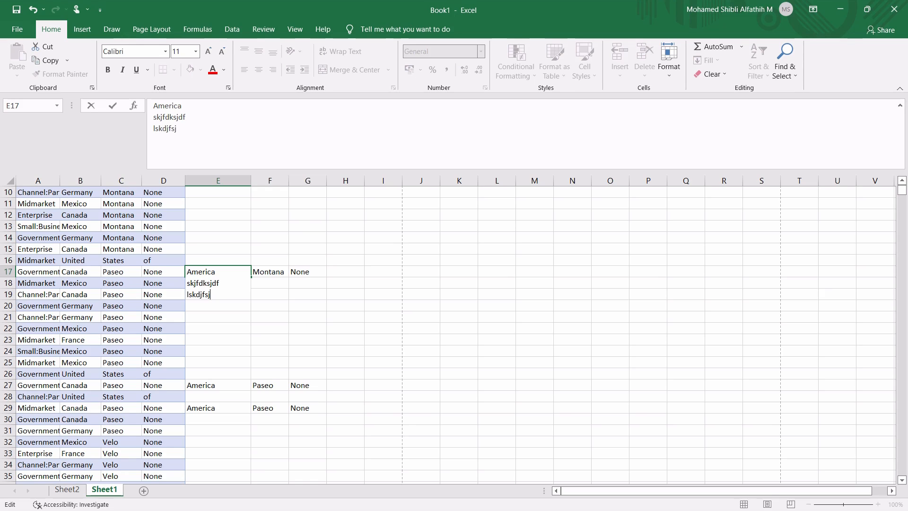
key(alt+Return)
text(lkjdsf)
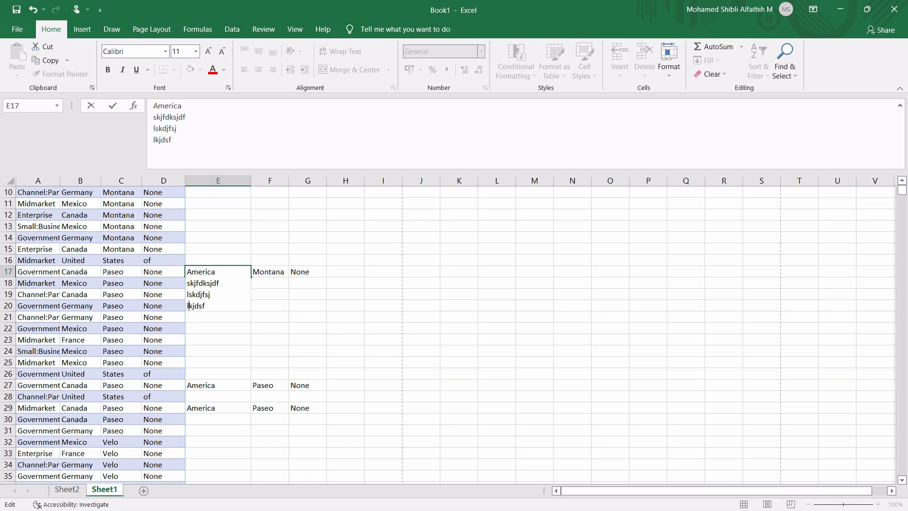
key(Up)
key(Escape)
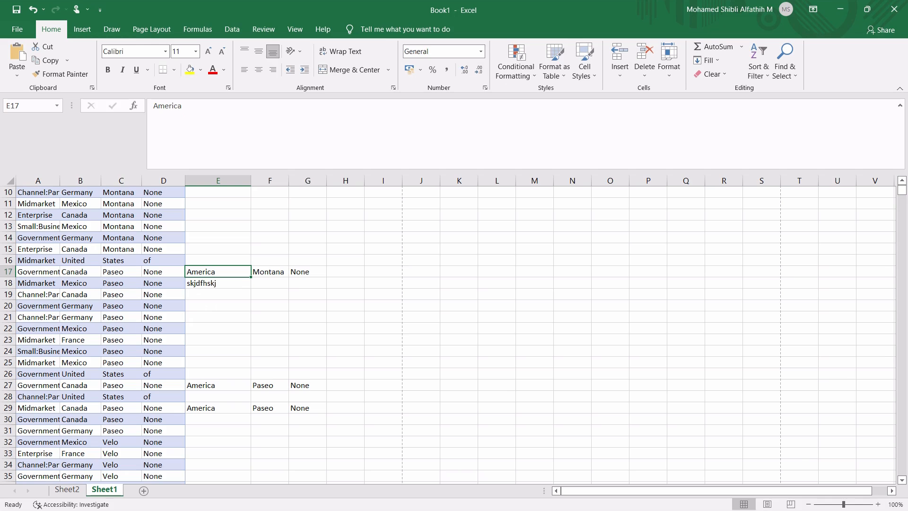
Replace the contents of cell E17 with sfsd and keep that cell selected
text(sfsd)
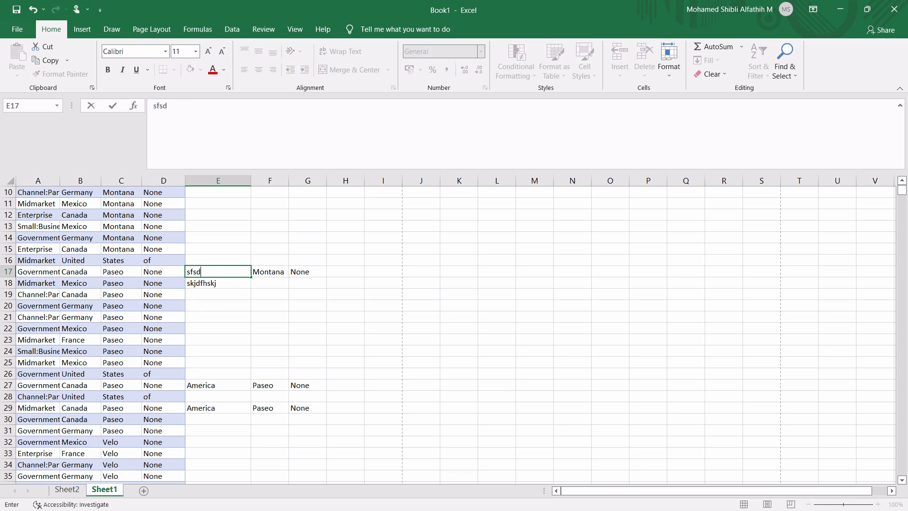
key(Tab)
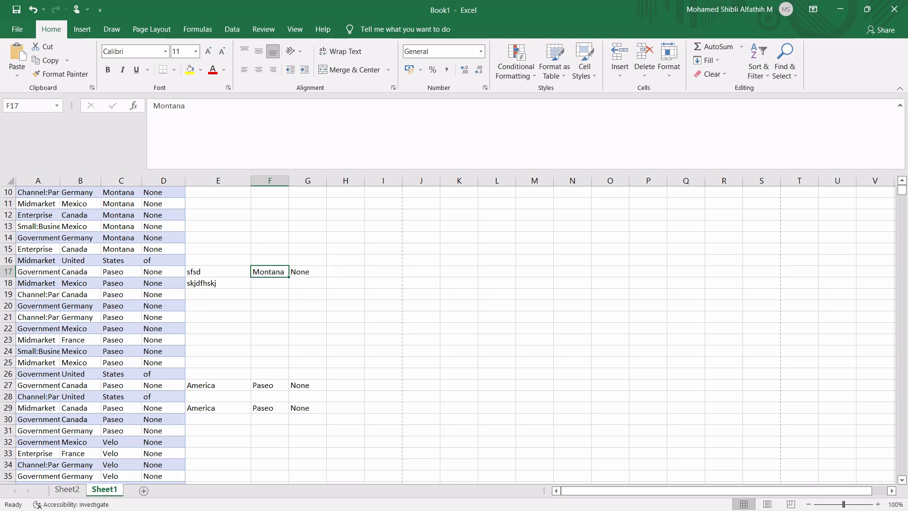
key(Left)
key(F2)
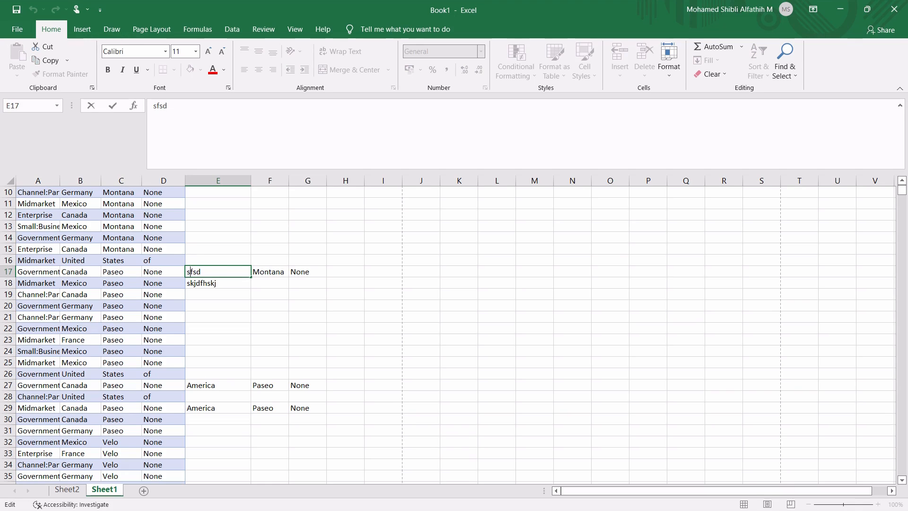
key(Escape)
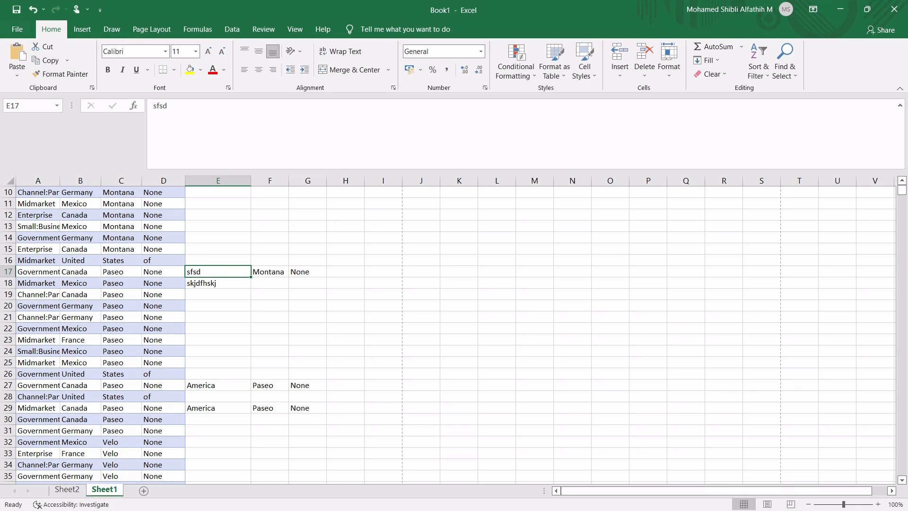